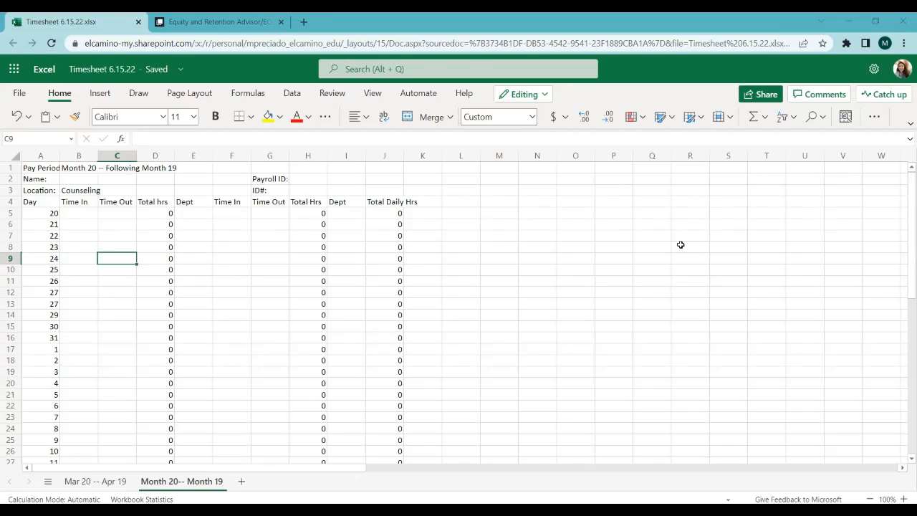
pyautogui.scroll(-8, 680, 245)
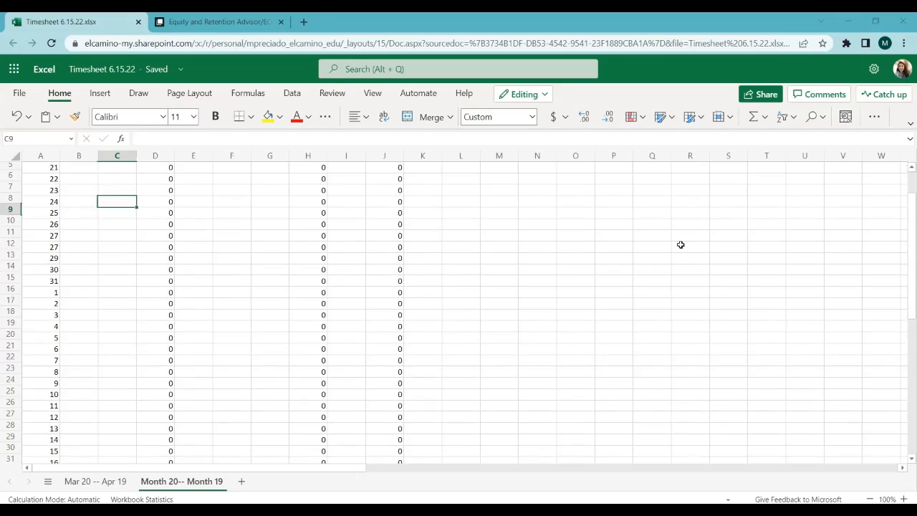
pyautogui.scroll(8, 681, 244)
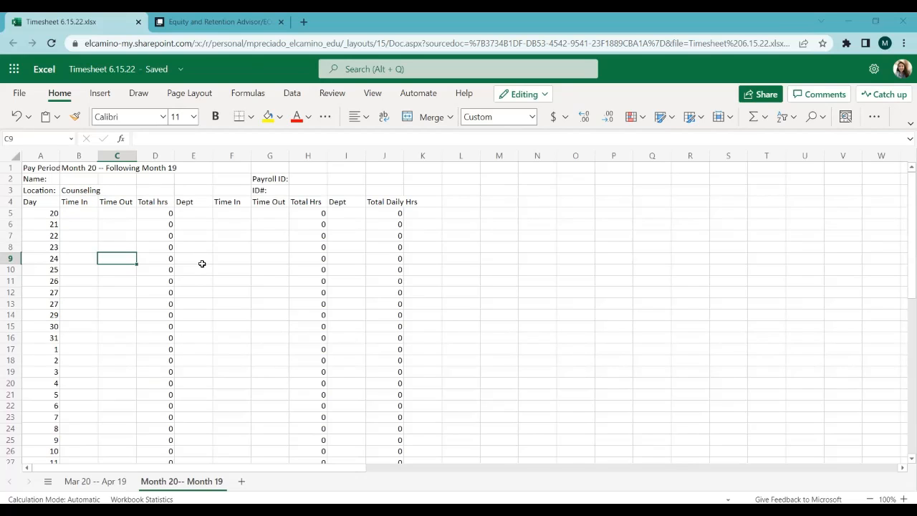
pyautogui.scroll(-10, 202, 263)
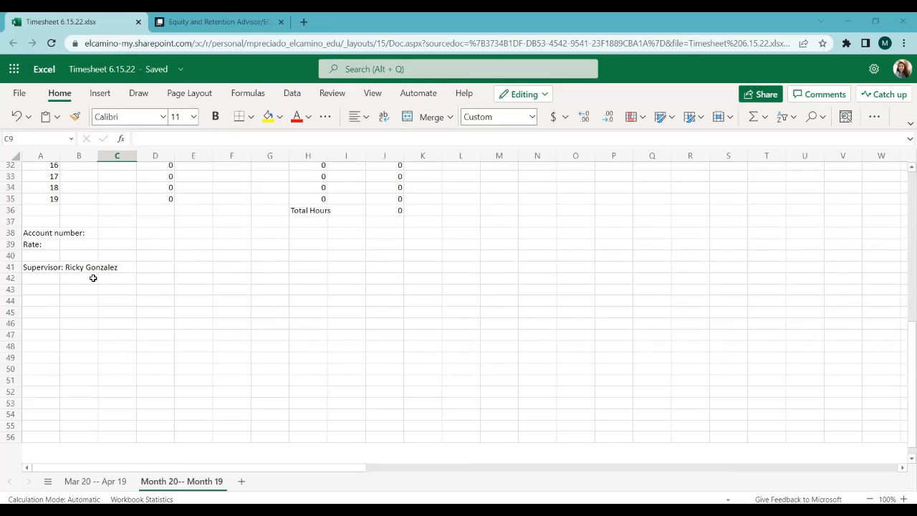
pyautogui.scroll(1, 135, 269)
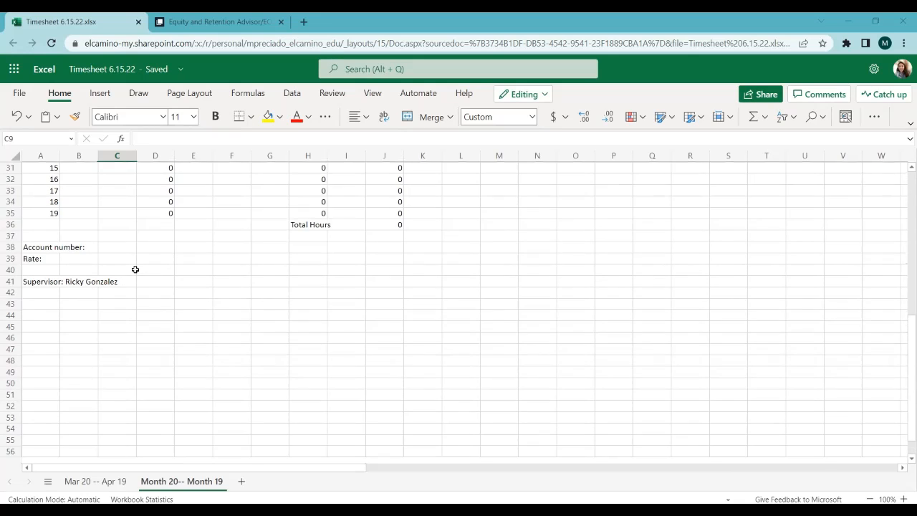
pyautogui.scroll(10, 135, 268)
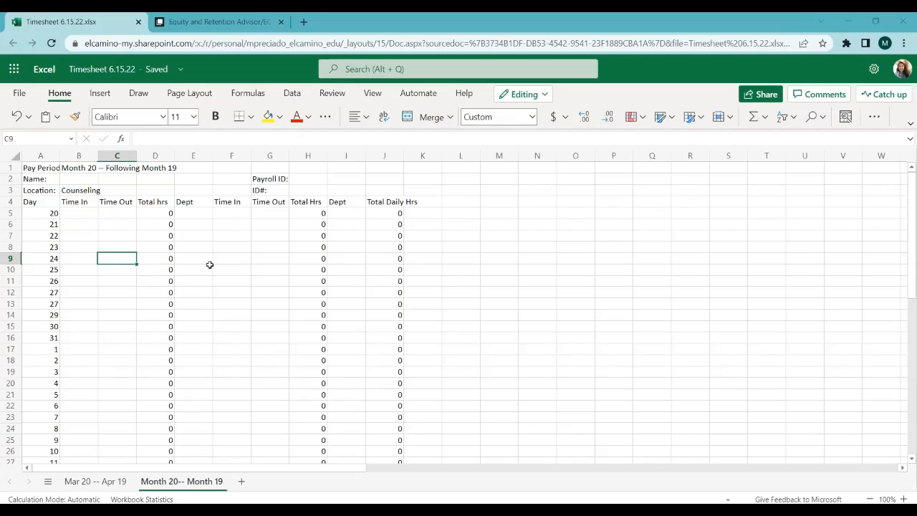
# Step: Enter the employee's full name in cell B2, beside the Name label
pyautogui.click(85, 180)
pyautogui.doubleClick(88, 182)
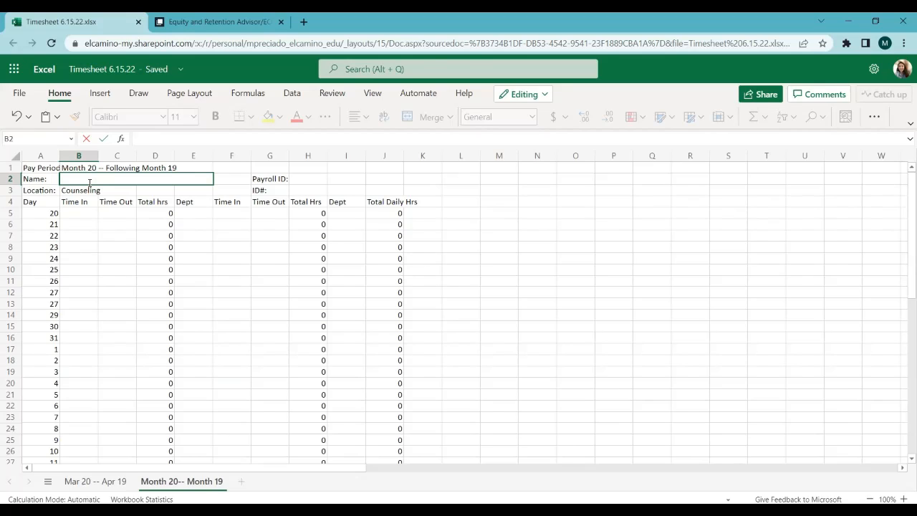
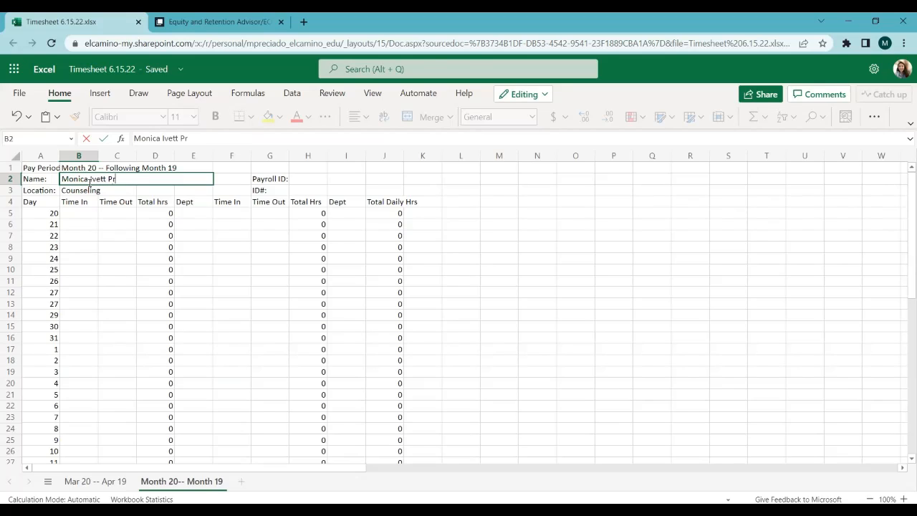
pyautogui.click(333, 186)
# Step: Add the employee's ID number after the "ID#:" label in cell G3
pyautogui.click(307, 179)
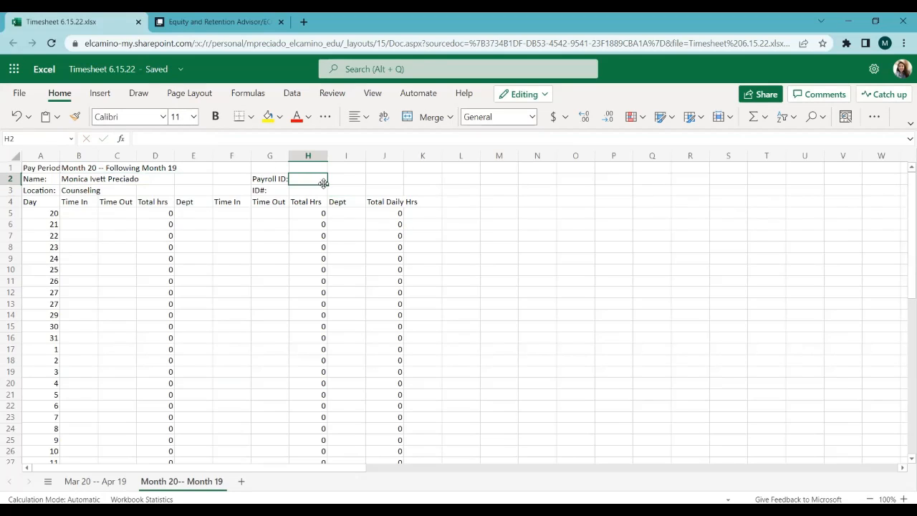
pyautogui.click(283, 192)
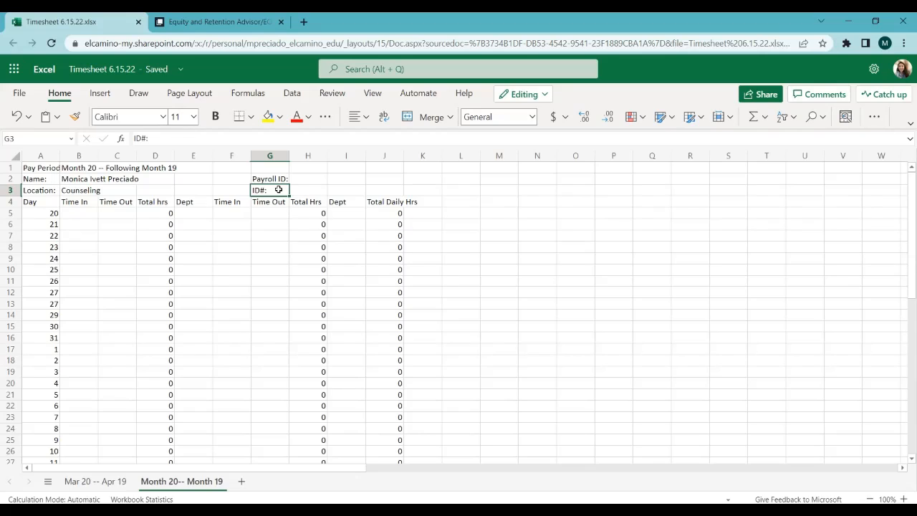
pyautogui.doubleClick(278, 189)
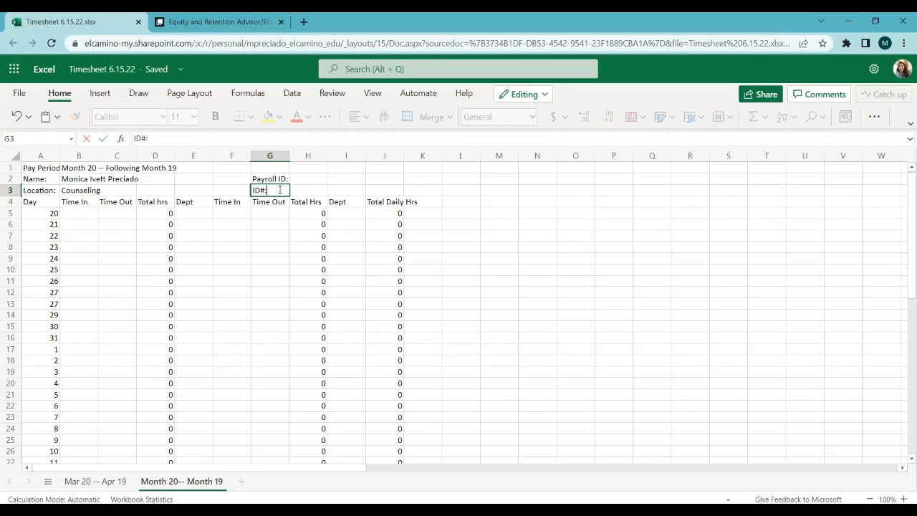
pyautogui.write('0123456')
pyautogui.click(278, 259)
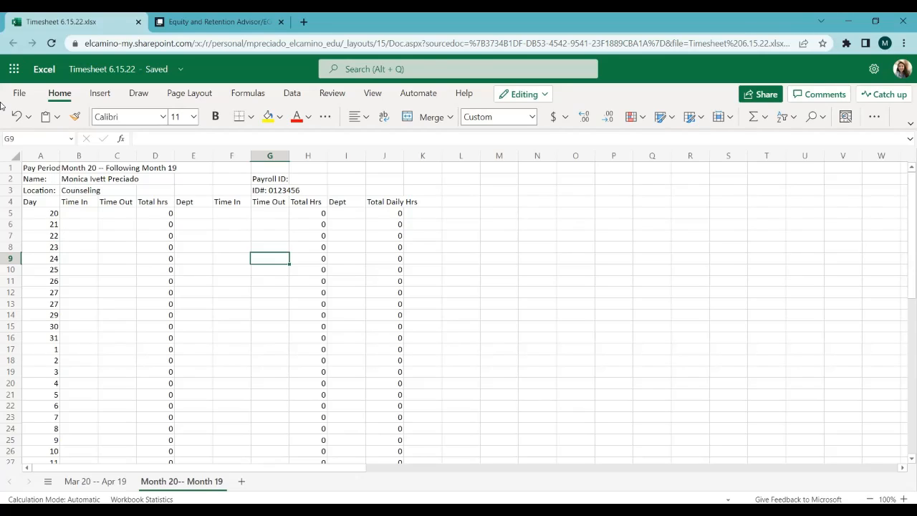
# Step: Replace the starting month placeholder in the pay period cell B1 with "May", keeping the day 20
pyautogui.click(72, 167)
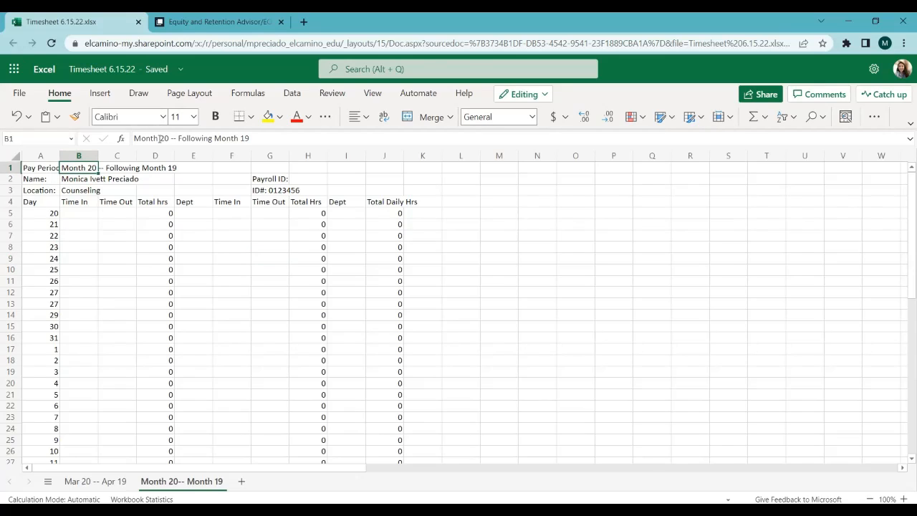
pyautogui.click(159, 137)
pyautogui.press('BackSpace')
pyautogui.press('BackSpace')
pyautogui.press('BackSpace')
pyautogui.press('BackSpace')
pyautogui.press('BackSpace')
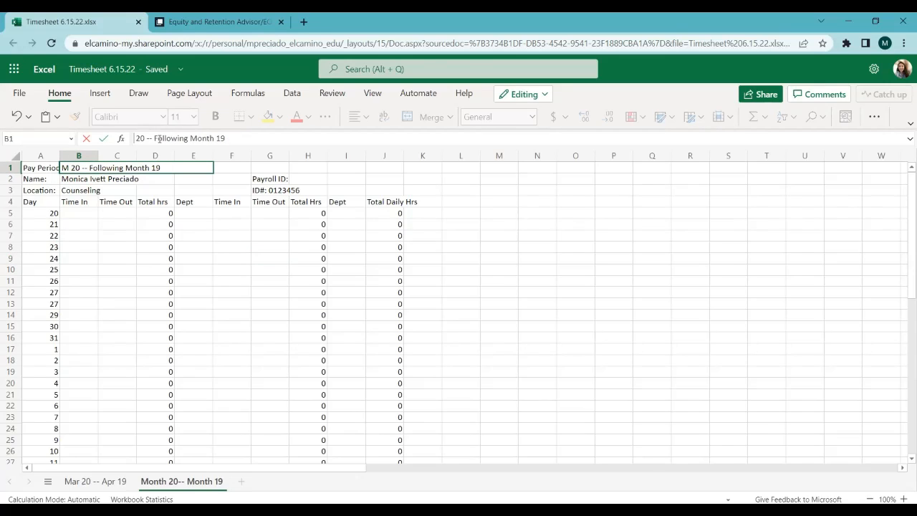
pyautogui.write('May')
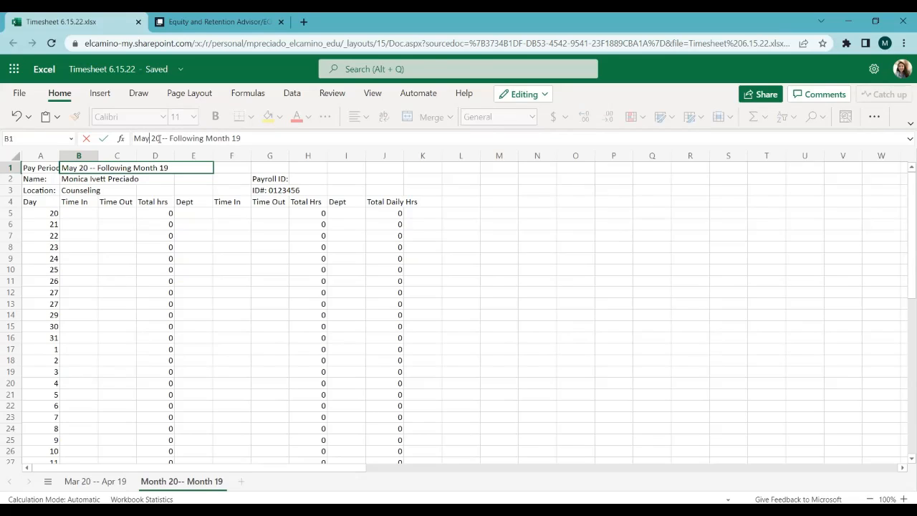
pyautogui.press('BackSpace')
pyautogui.press('BackSpace')
pyautogui.press('BackSpace')
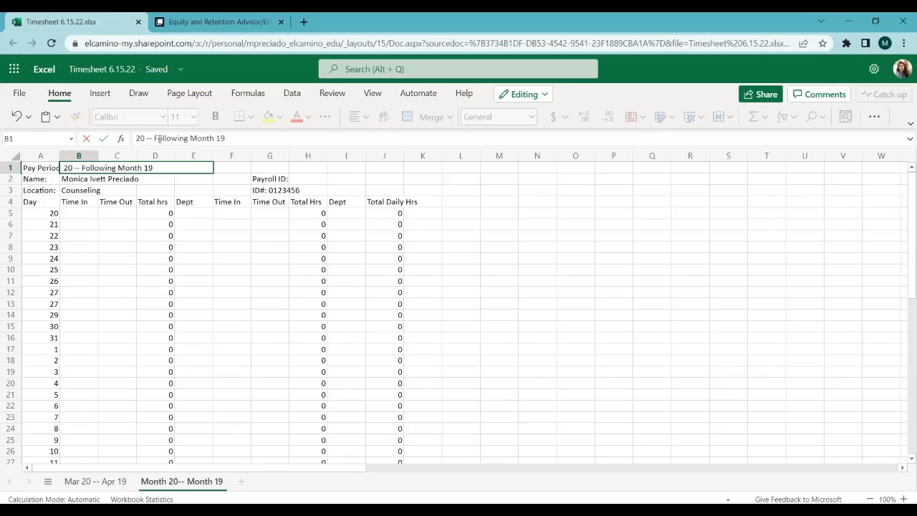
pyautogui.write('May')
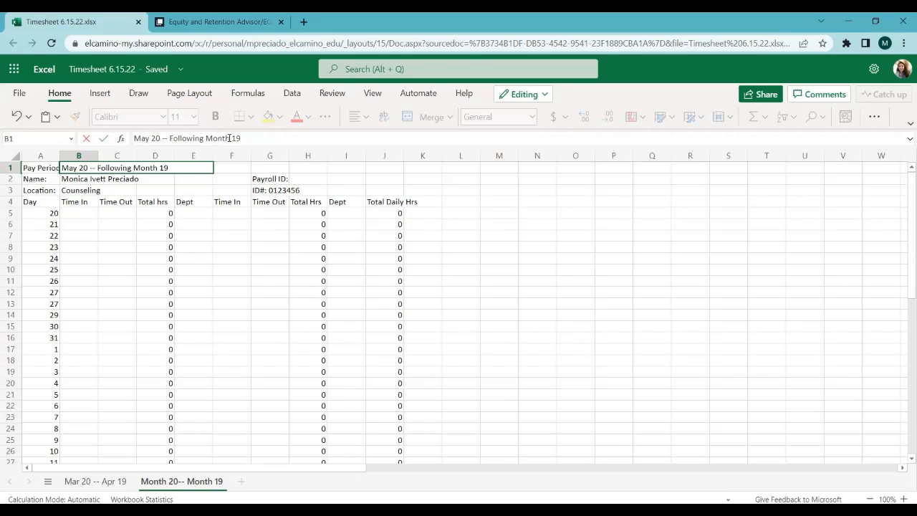
# Step: Replace "Following Month" in the pay period with "June" so that cell B1 reads "May 20 -- June 19"
pyautogui.press('BackSpace')
pyautogui.press('BackSpace')
pyautogui.press('BackSpace')
pyautogui.press('BackSpace')
pyautogui.press('BackSpace')
pyautogui.press('BackSpace')
pyautogui.press('BackSpace')
pyautogui.press('BackSpace')
pyautogui.press('BackSpace')
pyautogui.press('BackSpace')
pyautogui.press('BackSpace')
pyautogui.press('BackSpace')
pyautogui.press('BackSpace')
pyautogui.press('BackSpace')
pyautogui.press('BackSpace')
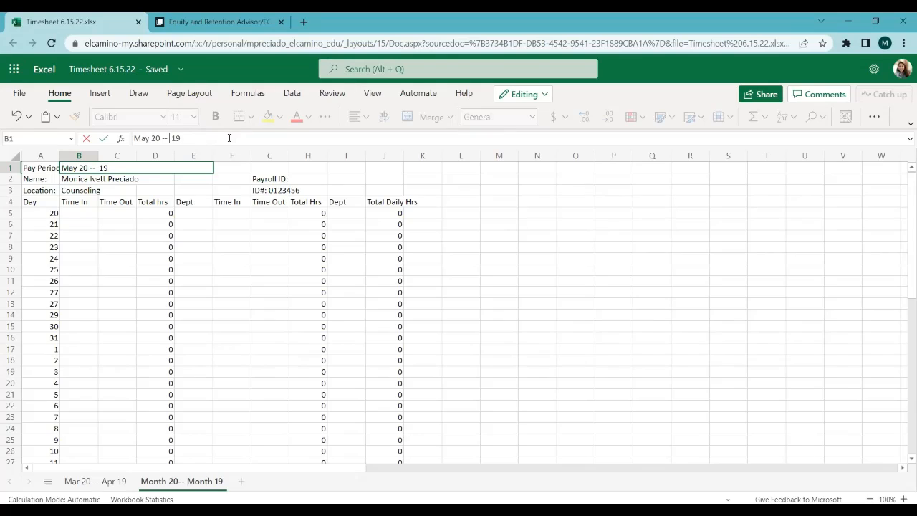
pyautogui.write('June')
pyautogui.click(118, 288)
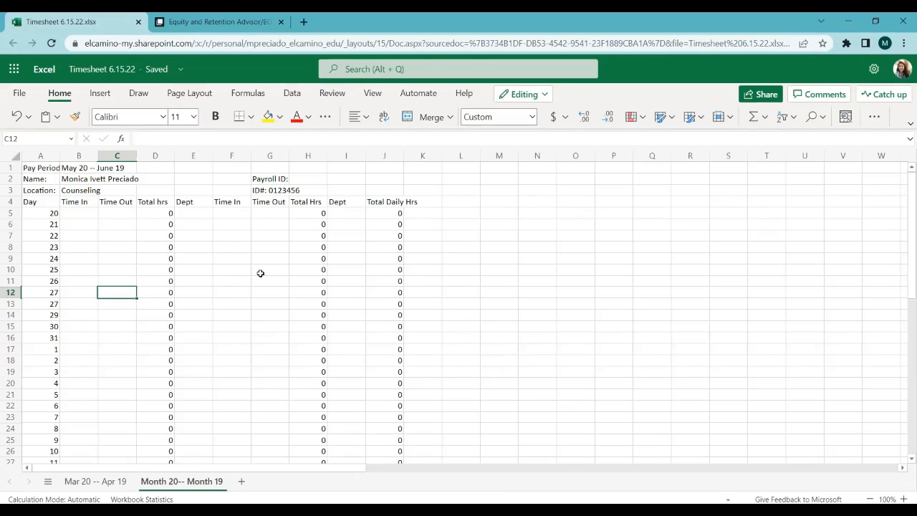
# Step: Rename the "Month 20-- Month 19" sheet as "May 20-- June 19"
pyautogui.scroll(-1, 215, 323)
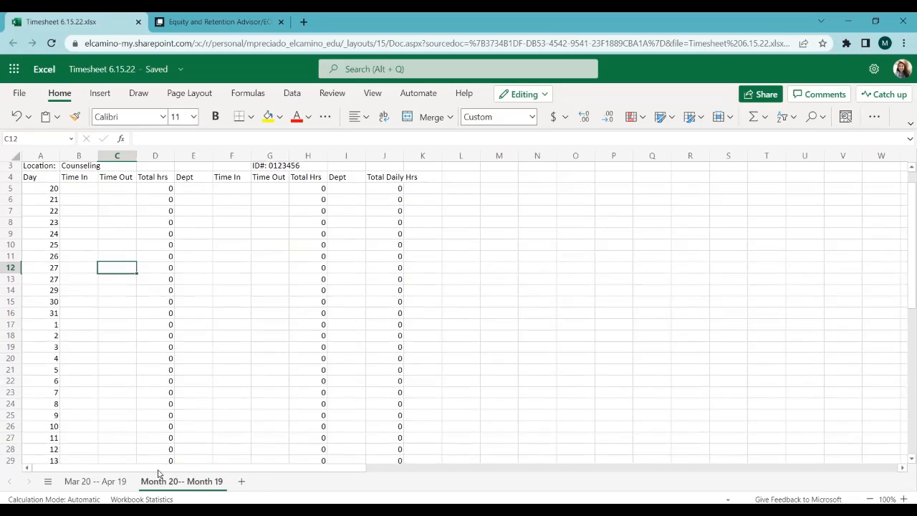
pyautogui.scroll(1, 154, 328)
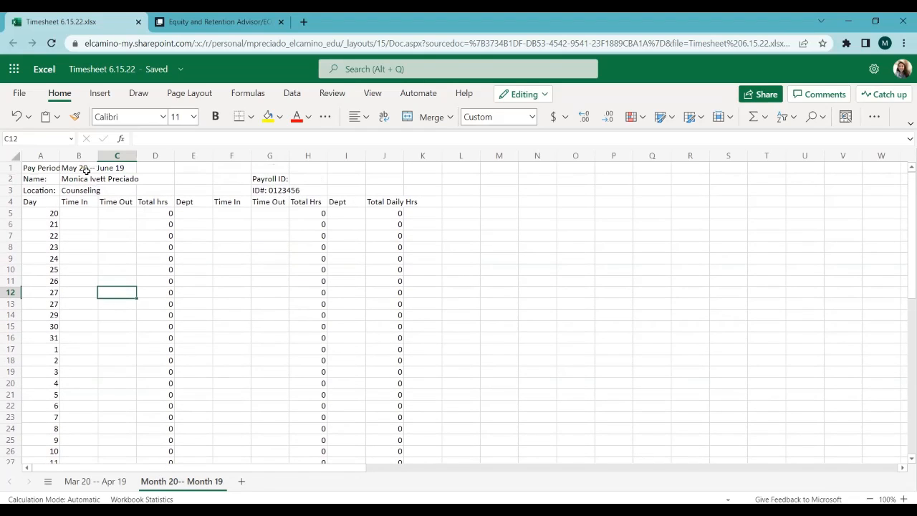
pyautogui.doubleClick(170, 482)
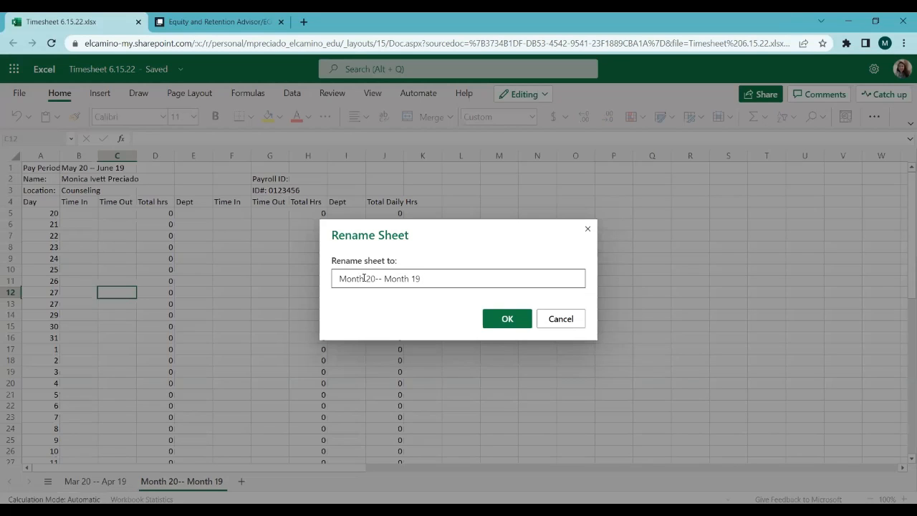
pyautogui.click(364, 278)
pyautogui.press('BackSpace')
pyautogui.write('May')
pyautogui.press('Right')
pyautogui.press('BackSpace')
pyautogui.press('BackSpace')
pyautogui.press('BackSpace')
pyautogui.press('BackSpace')
pyautogui.press('BackSpace')
pyautogui.write('H')
pyautogui.press('BackSpace')
pyautogui.write('June')
pyautogui.click(523, 321)
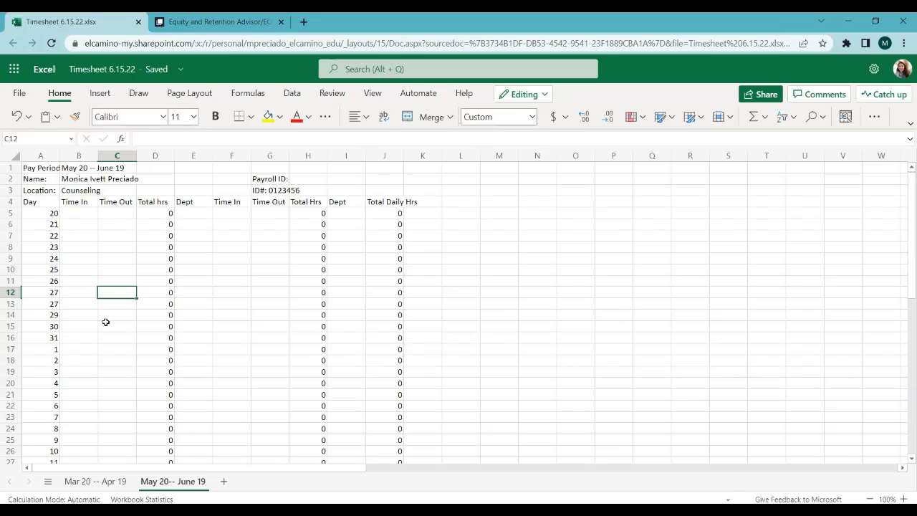
# Step: Enter 9:00 AM as the first Time In for day 6 in cell B22
pyautogui.scroll(-3, 106, 322)
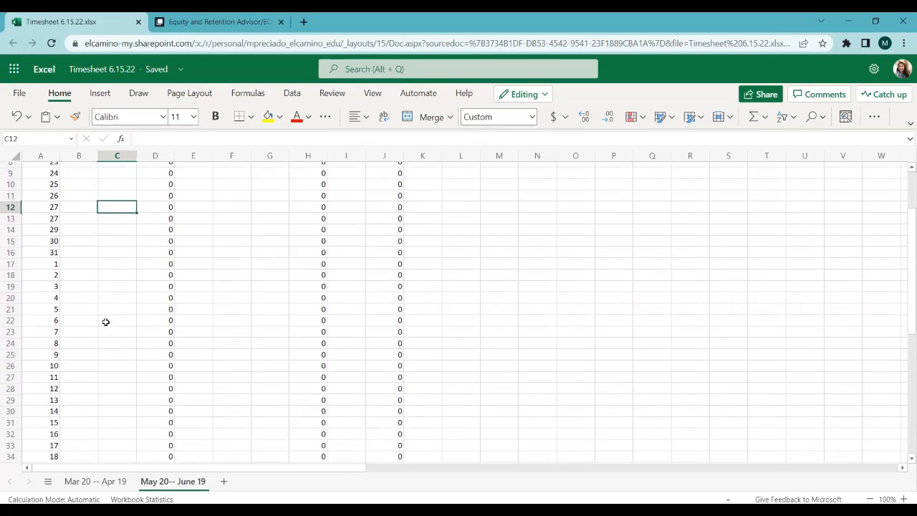
pyautogui.scroll(3, 105, 322)
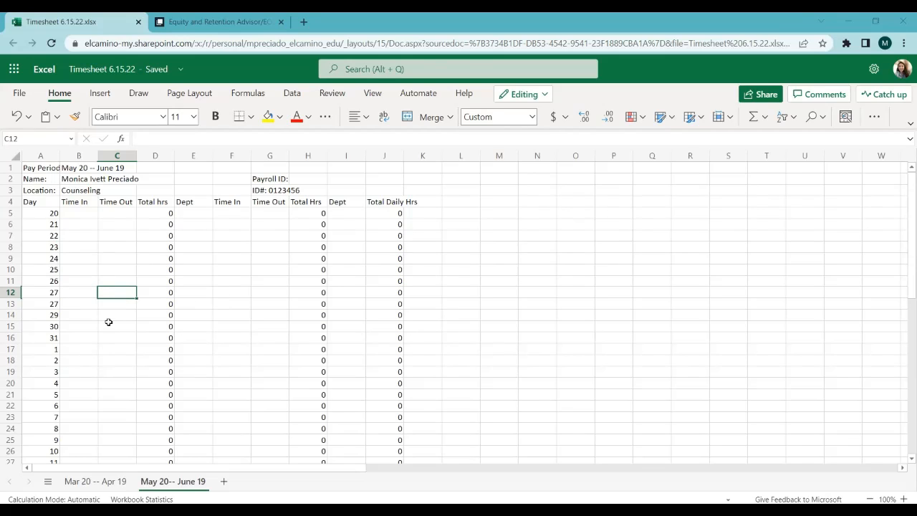
pyautogui.scroll(-1, 85, 387)
pyautogui.scroll(-1, 86, 387)
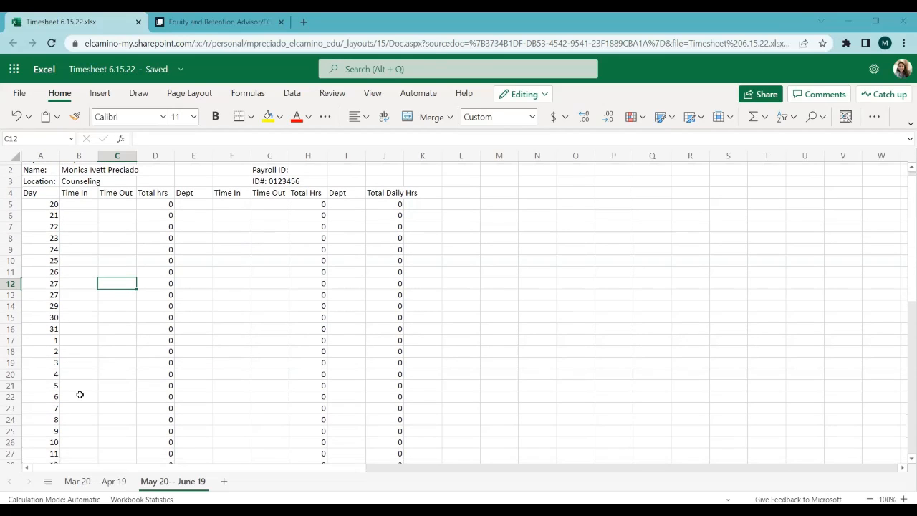
pyautogui.click(79, 394)
pyautogui.write('9')
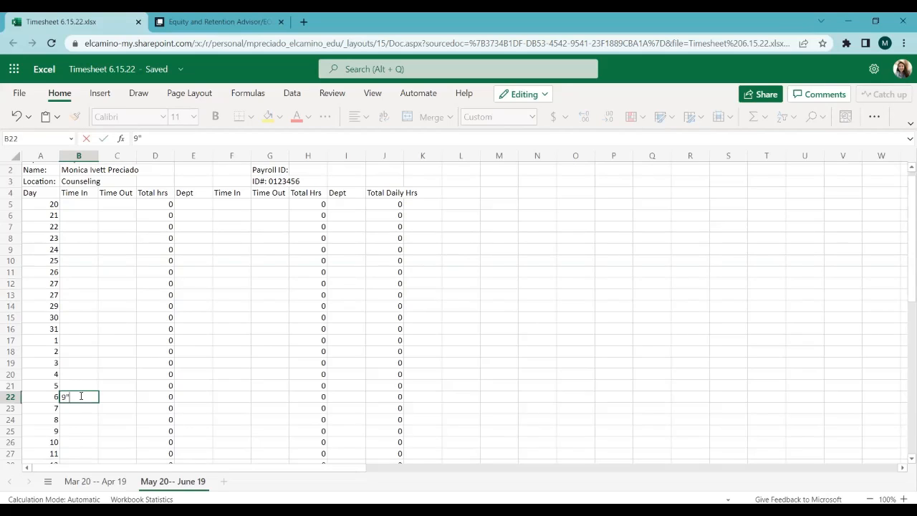
pyautogui.write('"')
pyautogui.press('BackSpace')
pyautogui.write(':00 am')
# Step: Enter the first Time Out for day 6 in cell C22 as 1:00 PM, with a space before the uppercase PM
pyautogui.click(116, 396)
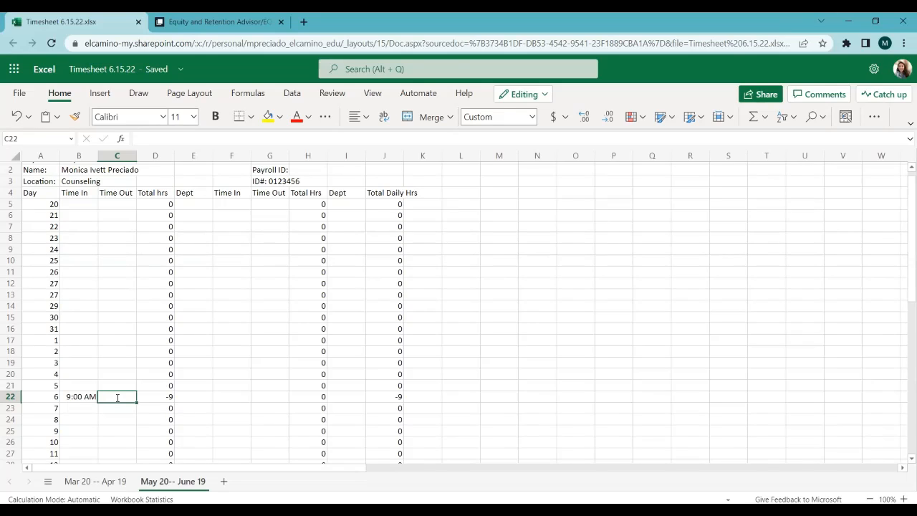
pyautogui.write('1:00')
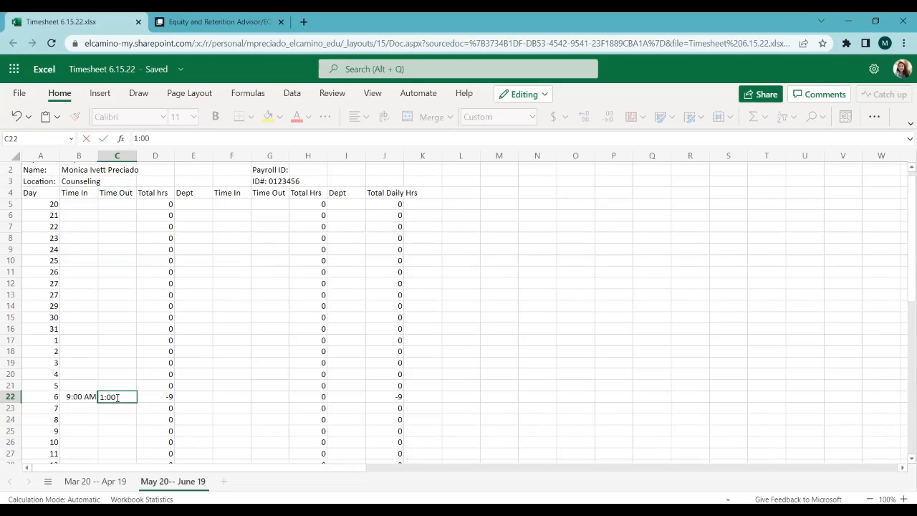
pyautogui.write('pm')
pyautogui.click(218, 394)
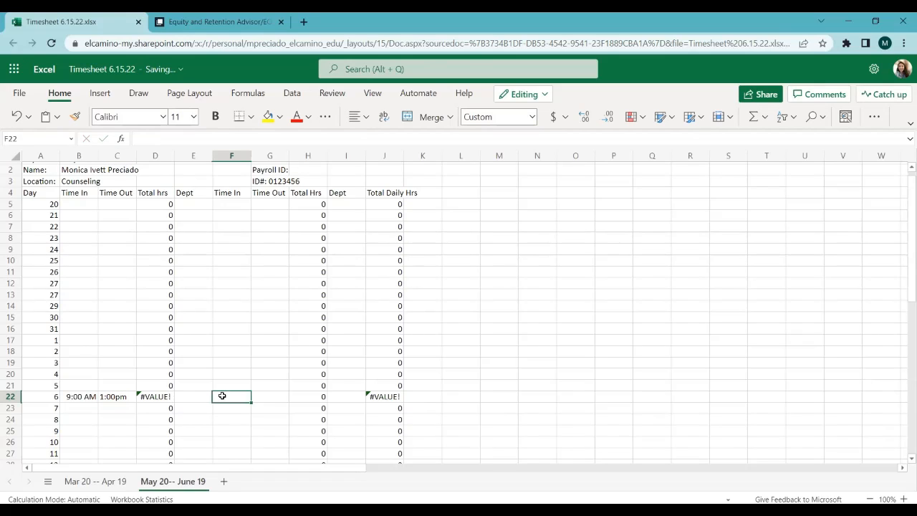
pyautogui.click(150, 395)
pyautogui.click(131, 398)
pyautogui.doubleClick(130, 393)
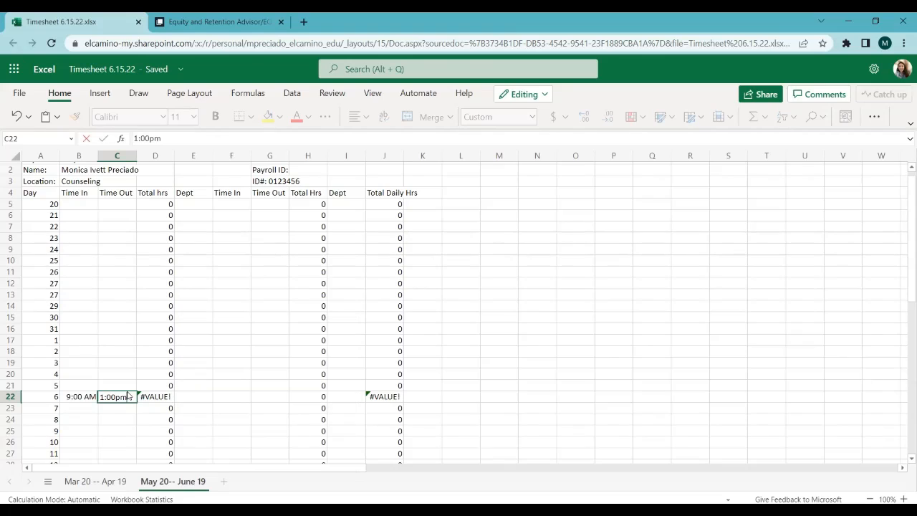
pyautogui.press('BackSpace')
pyautogui.press('BackSpace')
pyautogui.write('PM')
pyautogui.click(196, 398)
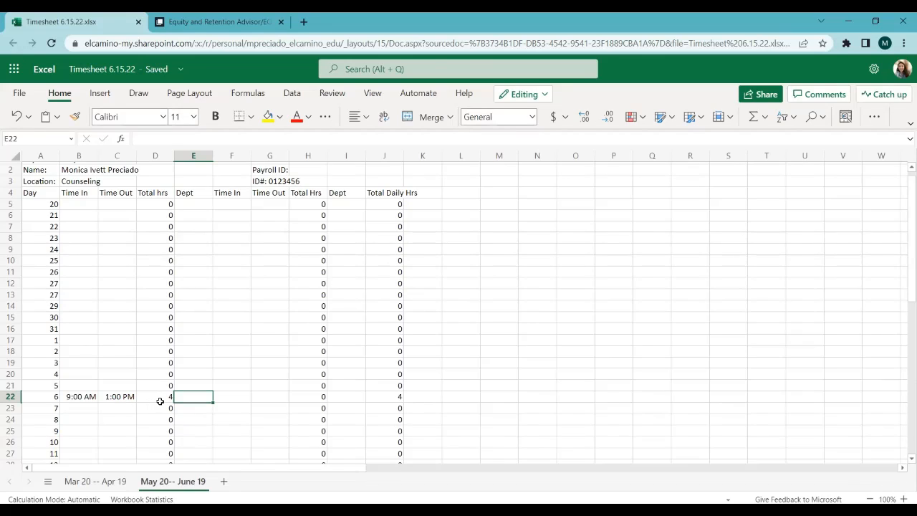
# Step: Enter the second shift for day 6 with Time In 2:00 PM in F22 and Time Out 3:00 PM in G22
pyautogui.click(225, 396)
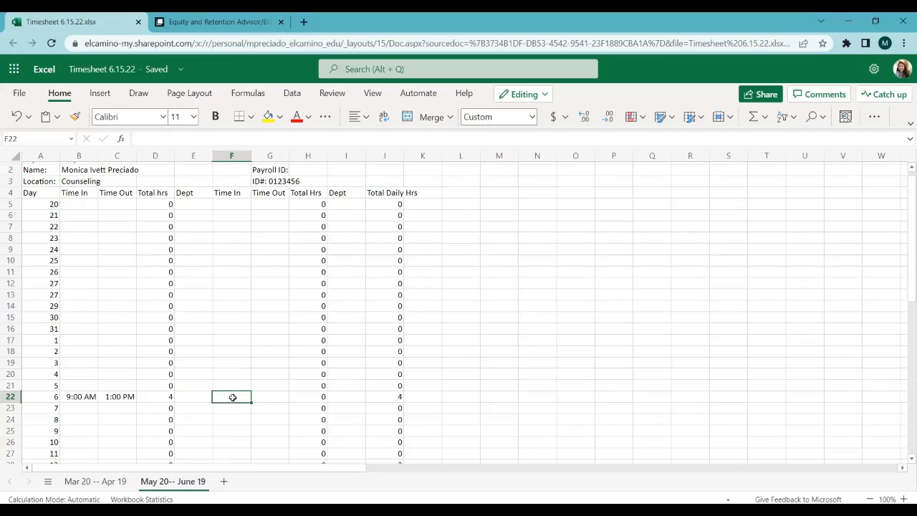
pyautogui.write('2:')
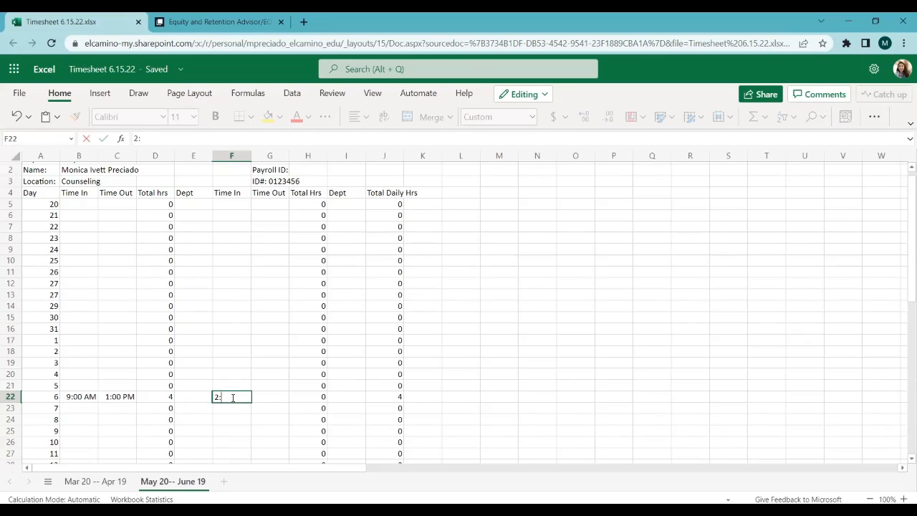
pyautogui.write('00 PM')
pyautogui.click(275, 401)
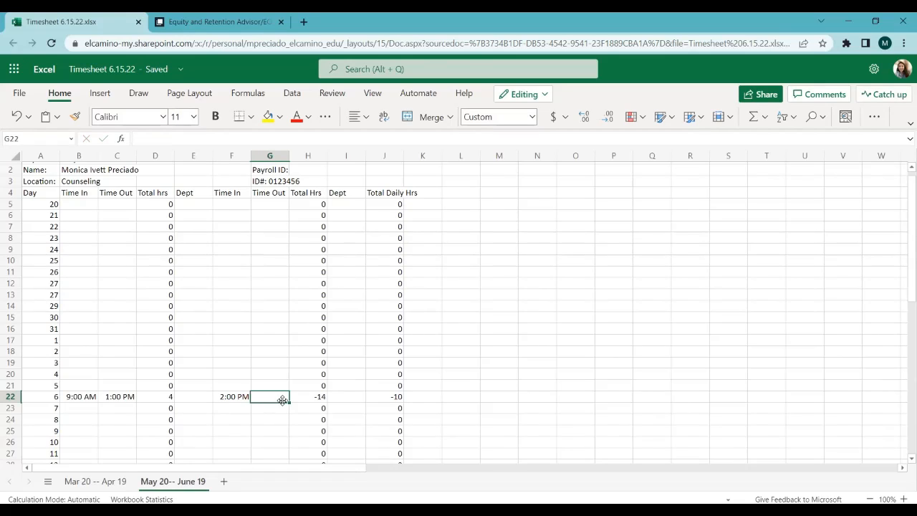
pyautogui.write('3:00')
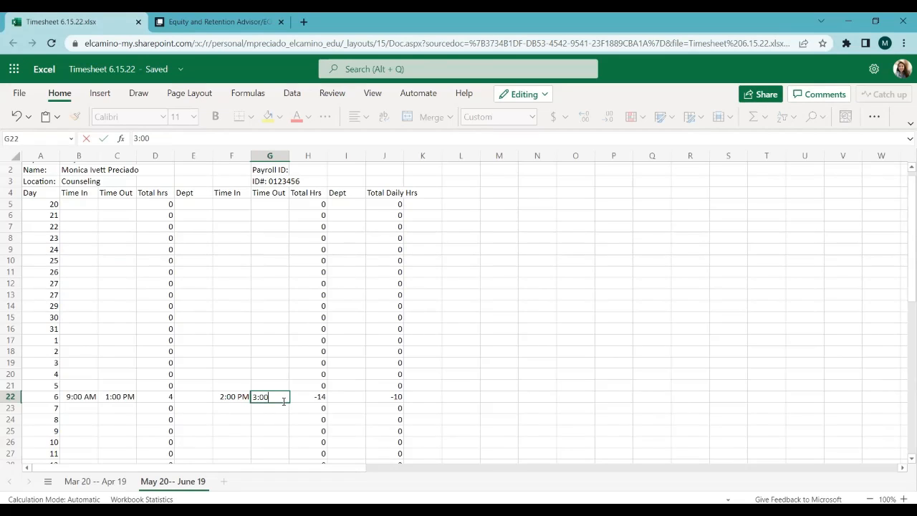
pyautogui.write(' PM')
pyautogui.click(278, 312)
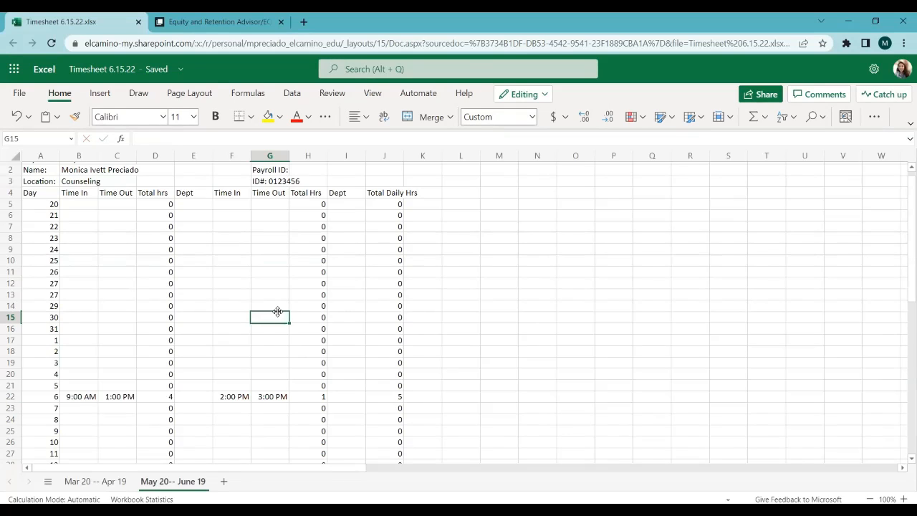
# Step: Copy the first-shift times of day 6 from B22:C22 into the day 8 row starting at B24
pyautogui.scroll(-4, 278, 313)
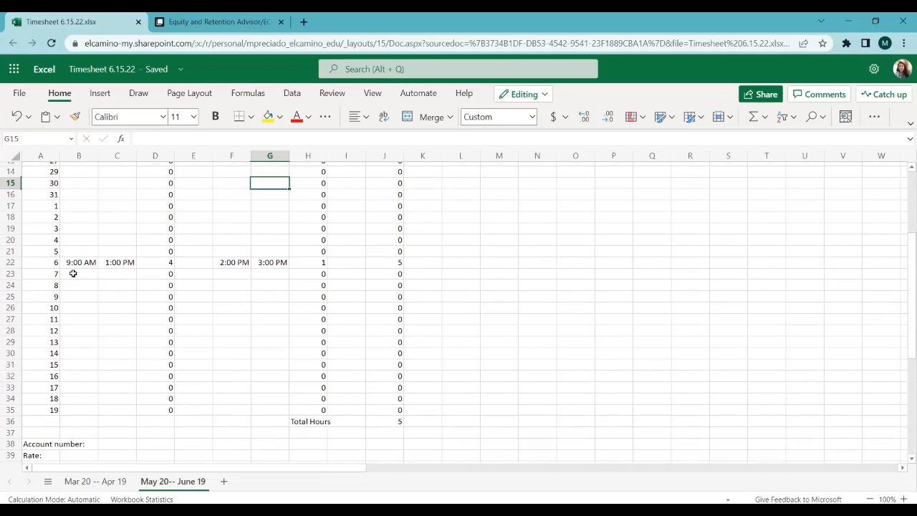
pyautogui.click(75, 262)
pyautogui.moveTo(111, 262); pyautogui.dragTo(115, 262)
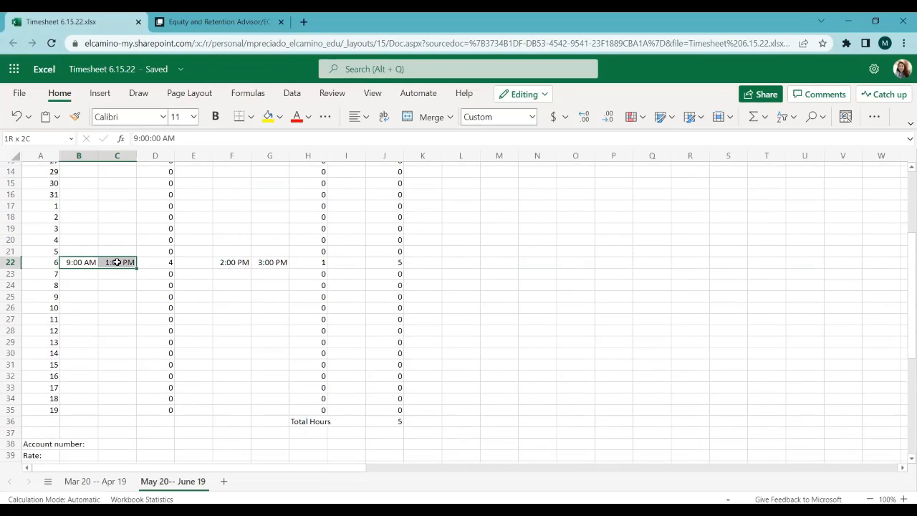
pyautogui.hotkey('ctrl', 'c')
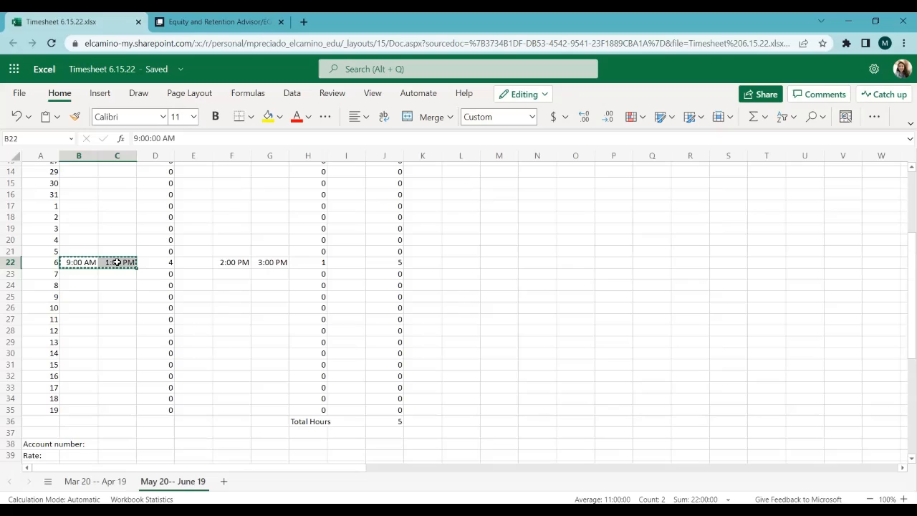
pyautogui.click(74, 285)
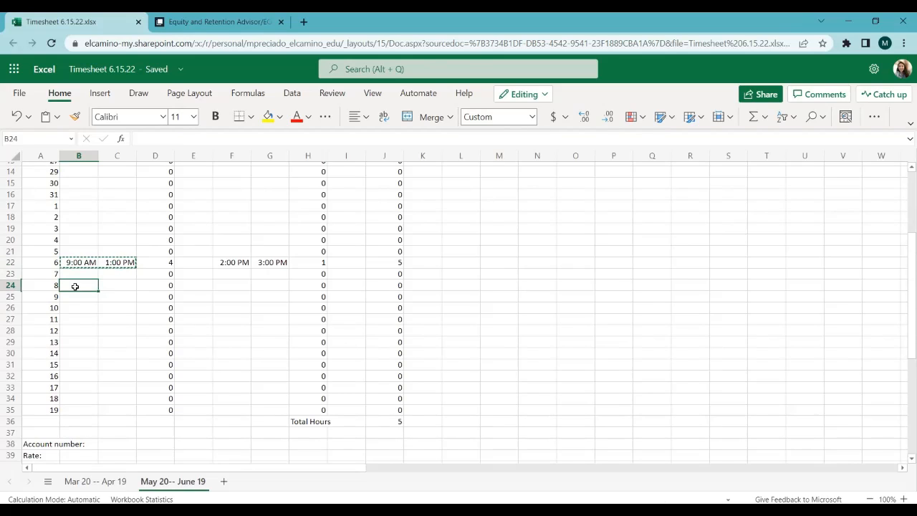
pyautogui.hotkey('ctrl', 'v')
# Step: Paste the copied first-shift times over F22:G22 and change the second Time Out in G22 to 5:00 PM
pyautogui.moveTo(228, 263); pyautogui.dragTo(269, 263)
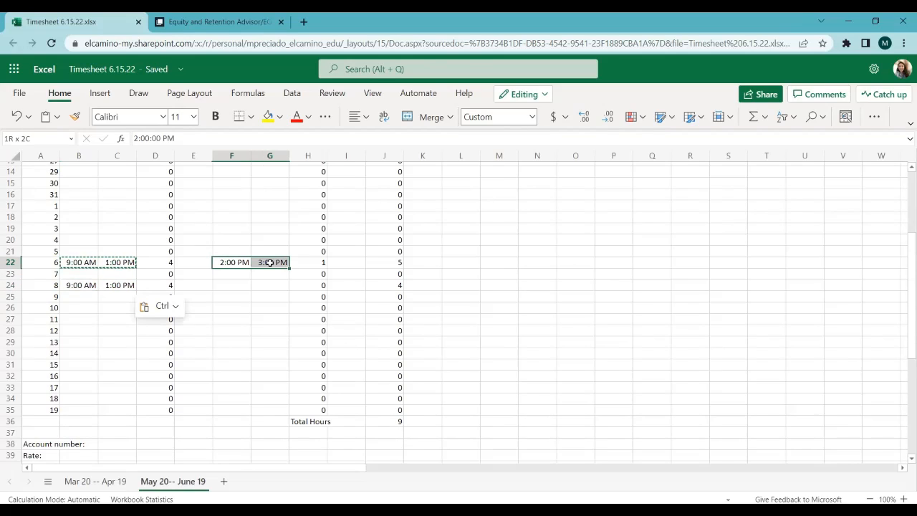
pyautogui.hotkey('ctrl', 'v')
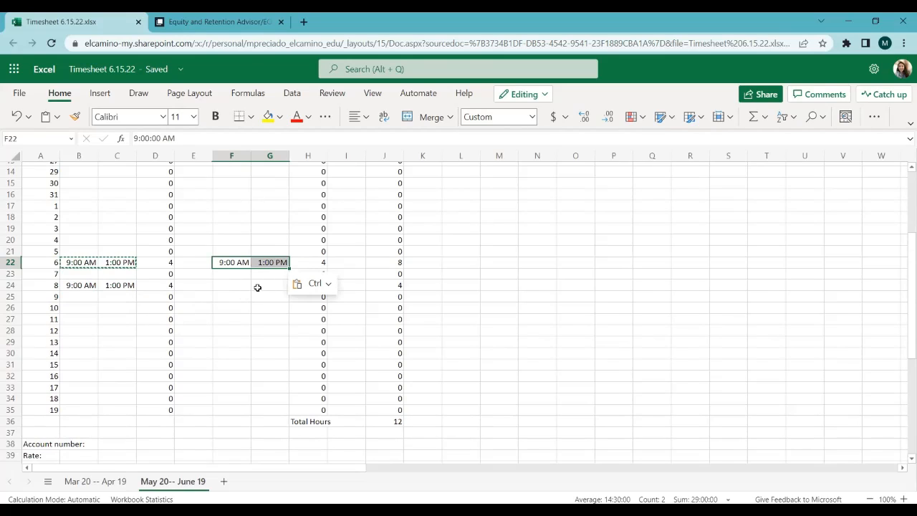
pyautogui.click(256, 286)
pyautogui.click(268, 263)
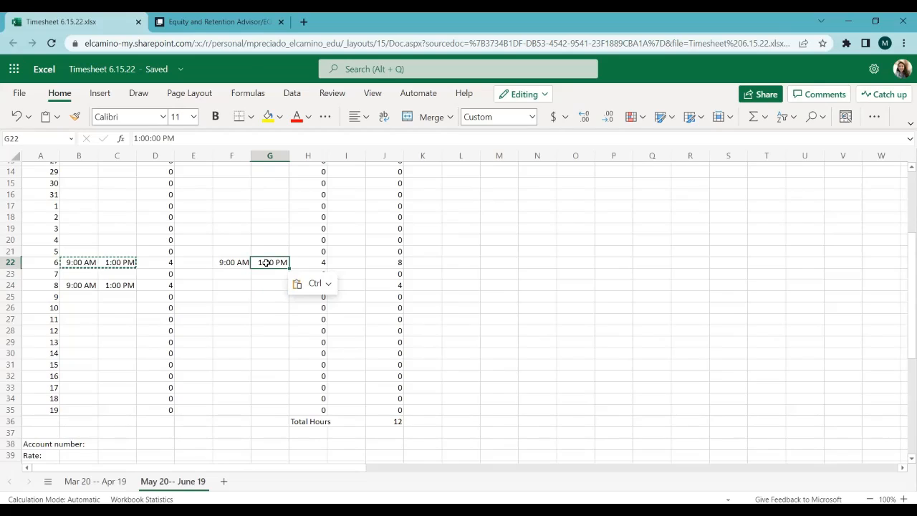
pyautogui.click(137, 138)
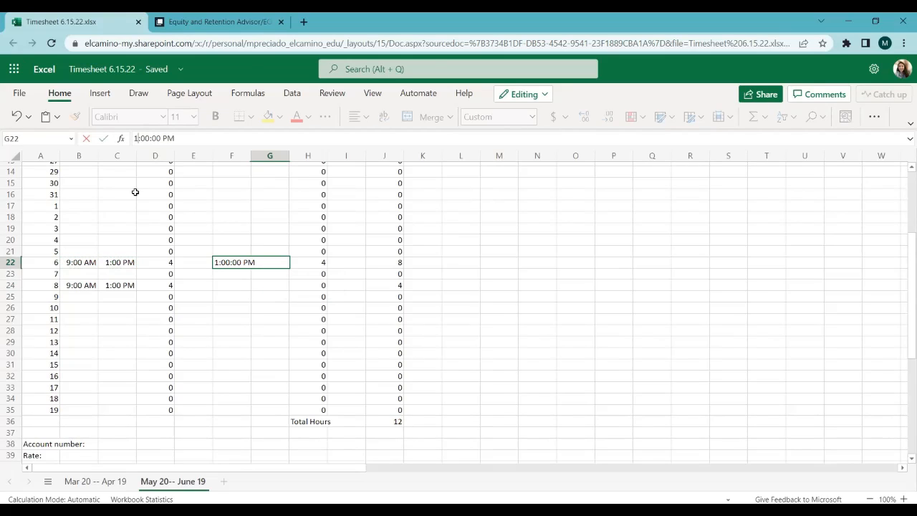
pyautogui.press('BackSpace')
pyautogui.write('5')
pyautogui.click(231, 307)
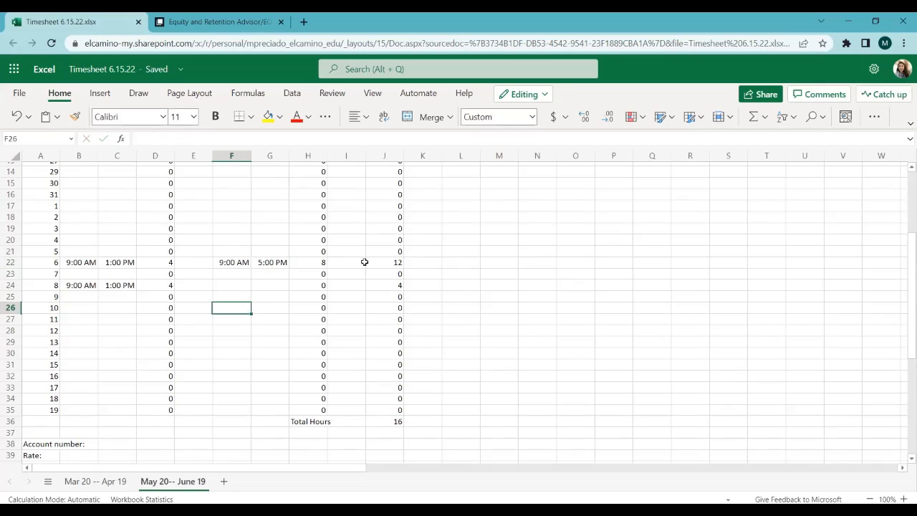
# Step: Change the second Time In for day 6 in cell F22 to 2:00 PM
pyautogui.click(226, 263)
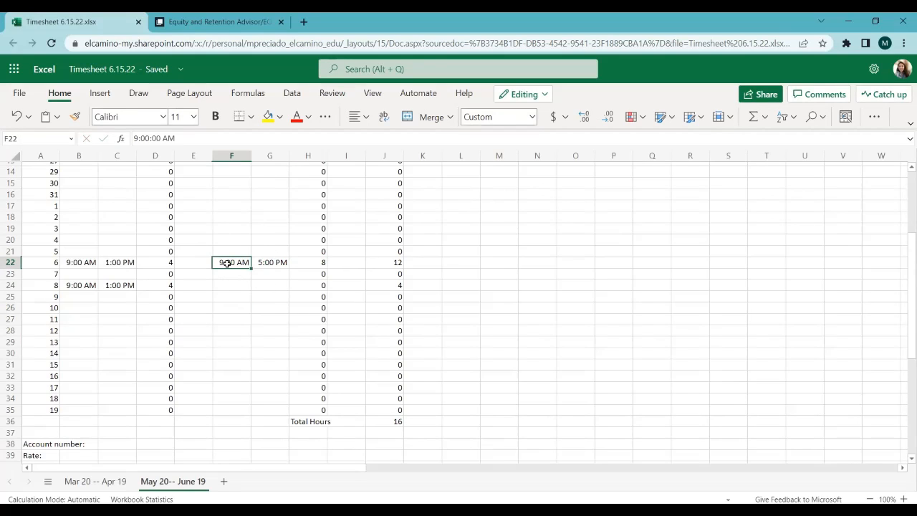
pyautogui.click(137, 136)
pyautogui.press('BackSpace')
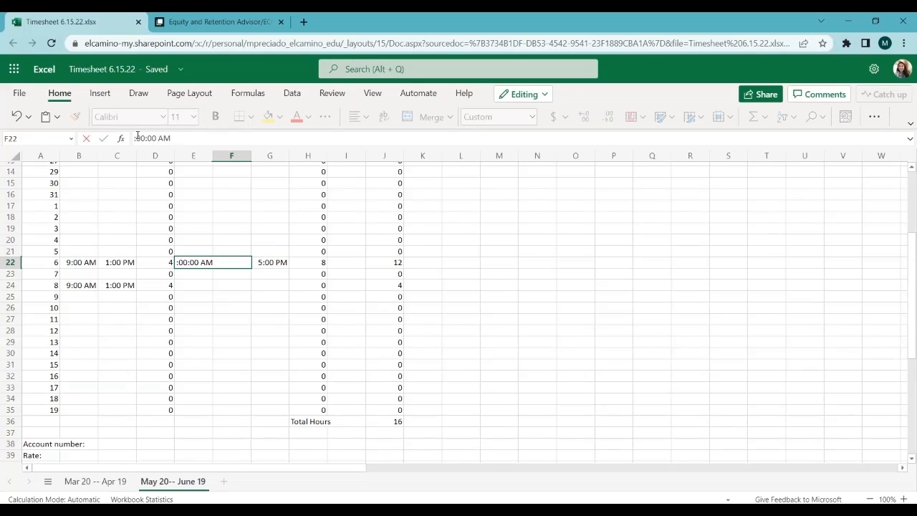
pyautogui.write('2')
pyautogui.click(208, 264)
pyautogui.press('BackSpace')
pyautogui.write('P')
pyautogui.click(254, 339)
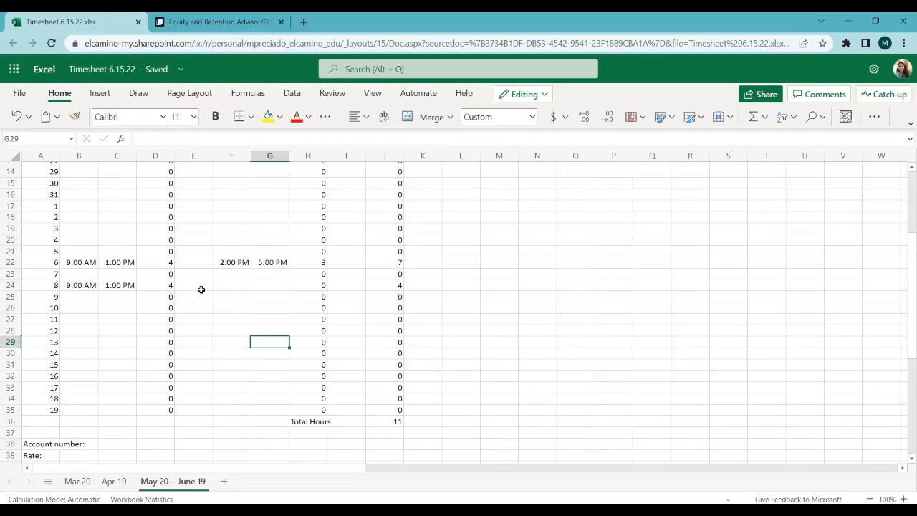
# Step: Copy the second-shift times of day 6 from F22:G22 into the day 8 row starting at F24
pyautogui.click(236, 287)
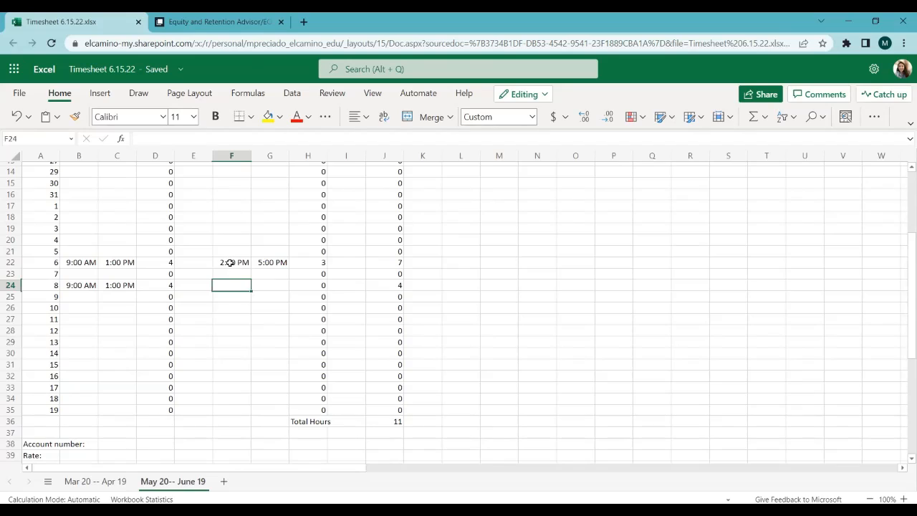
pyautogui.moveTo(230, 263); pyautogui.dragTo(261, 262)
pyautogui.hotkey('ctrl', 'c')
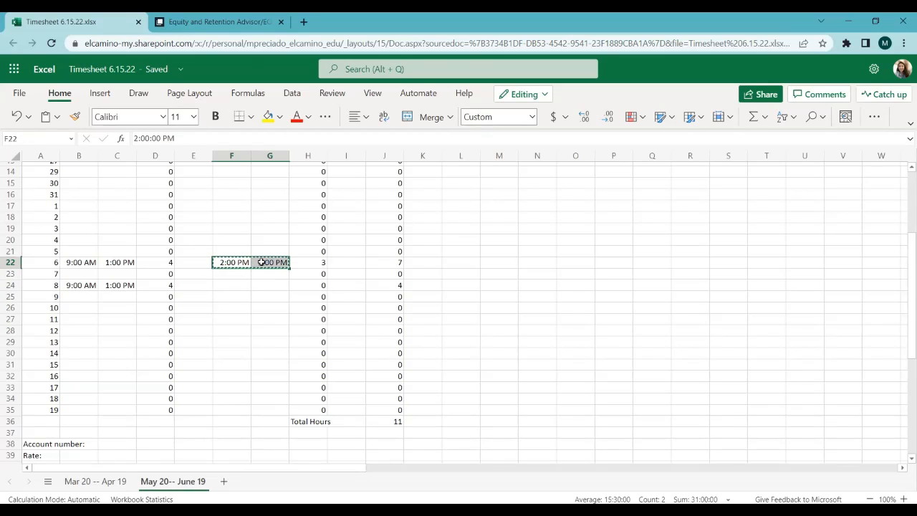
pyautogui.click(237, 287)
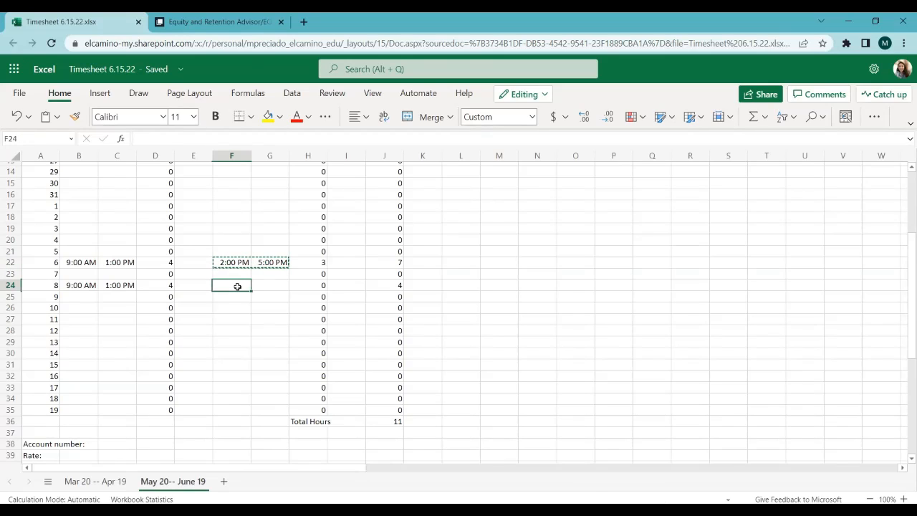
pyautogui.hotkey('ctrl', 'v')
pyautogui.click(231, 352)
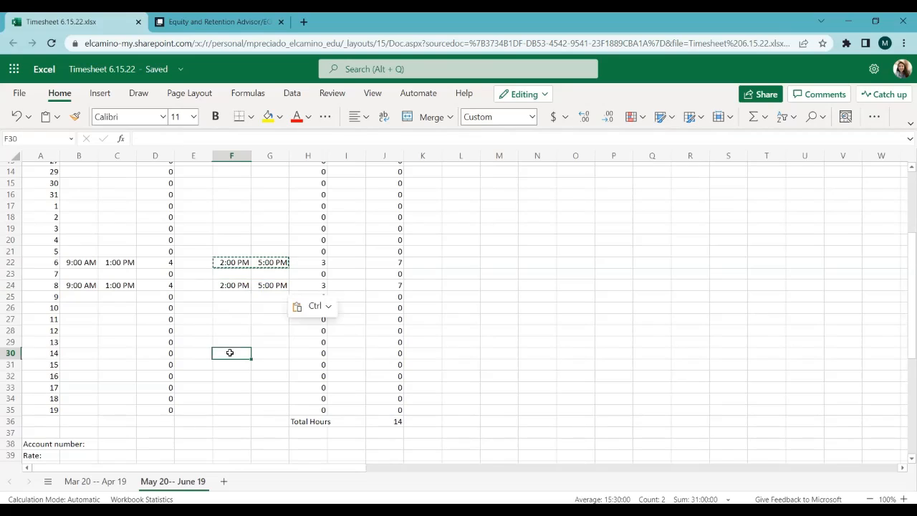
# Step: Review the daily hours and the Total Hours row at the end of the timesheet
pyautogui.click(133, 343)
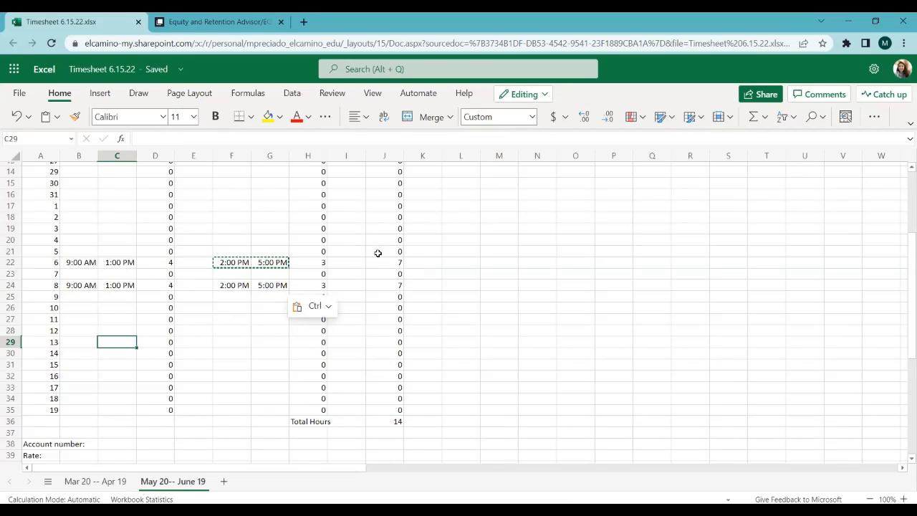
pyautogui.scroll(-1, 403, 394)
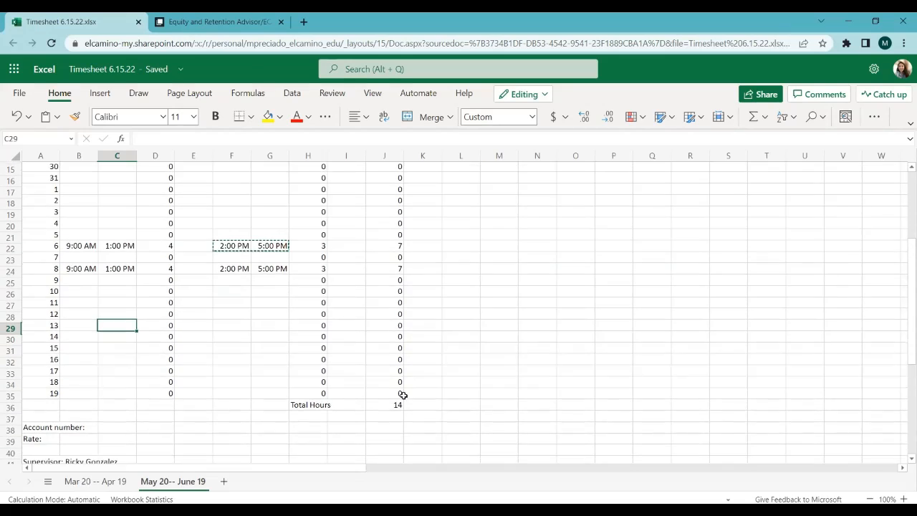
pyautogui.scroll(-1, 402, 394)
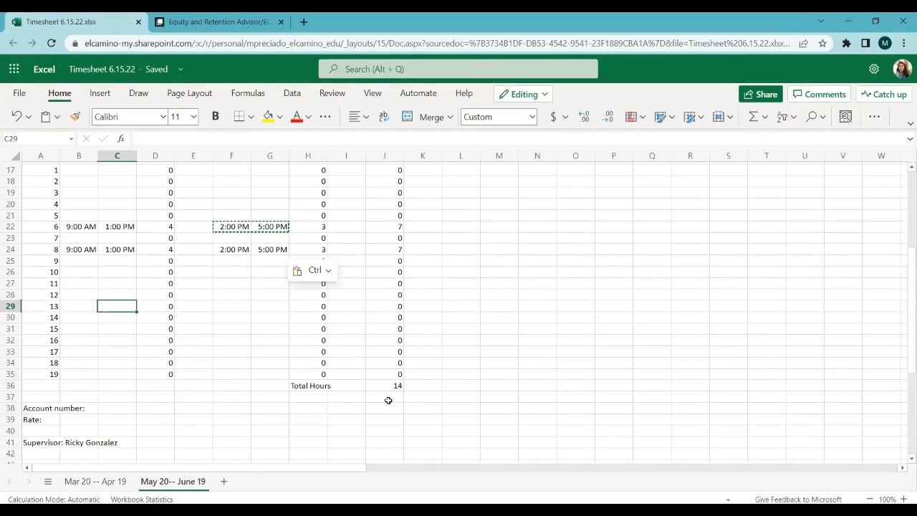
pyautogui.click(387, 400)
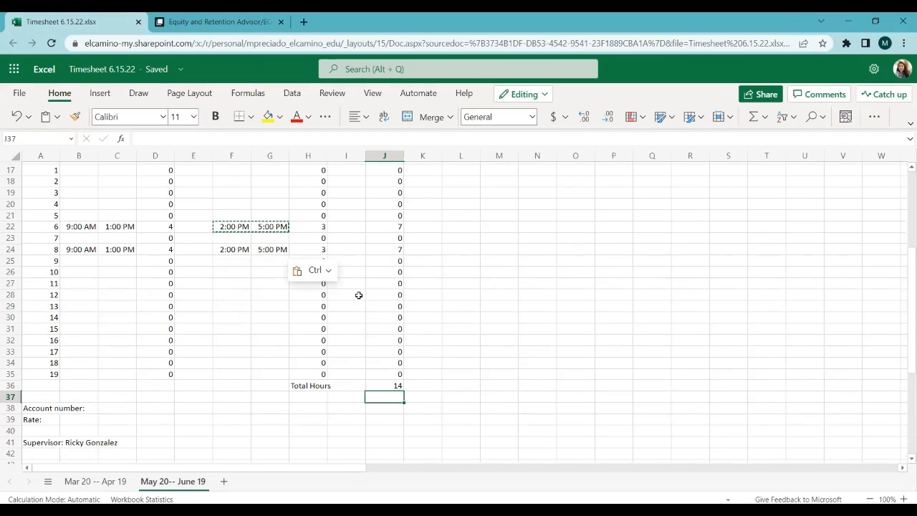
pyautogui.scroll(6, 358, 295)
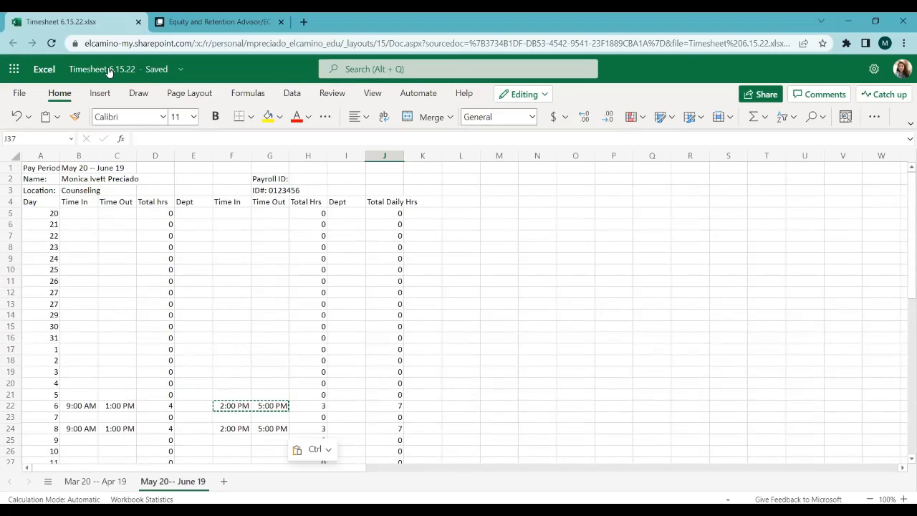
pyautogui.click(19, 93)
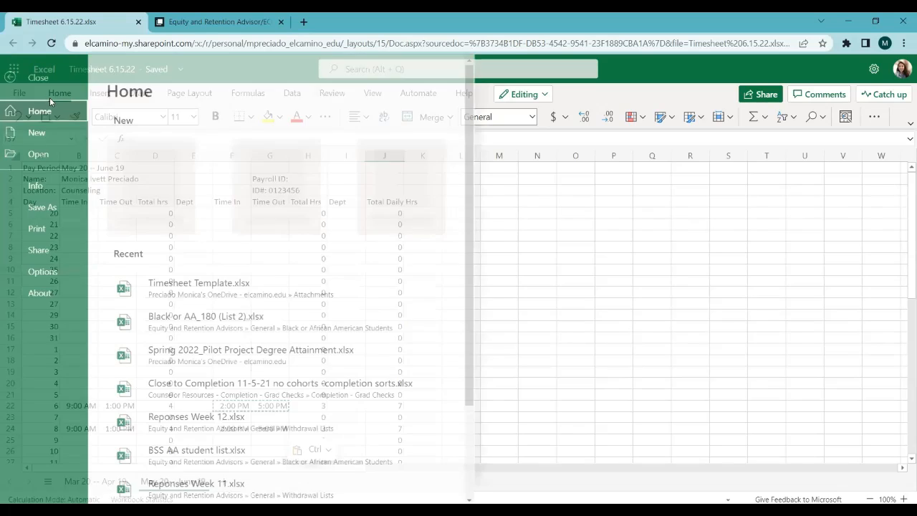
pyautogui.click(47, 209)
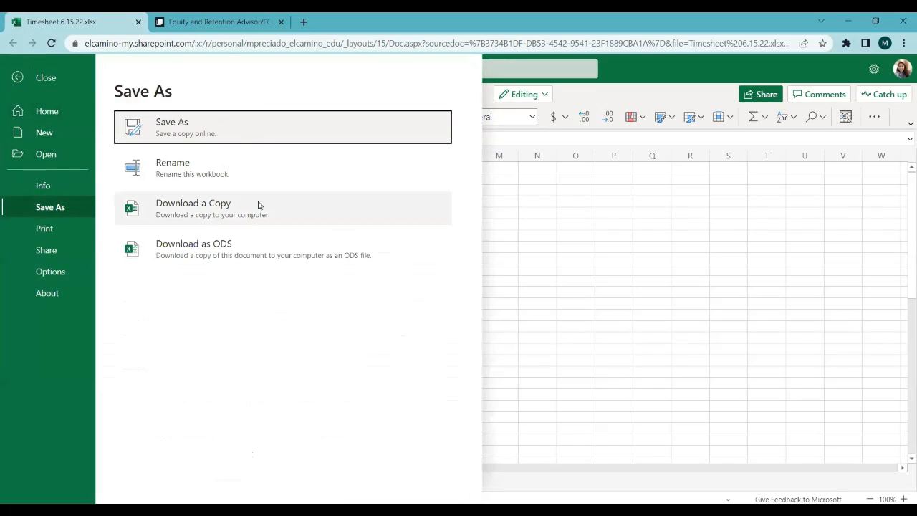
pyautogui.click(238, 136)
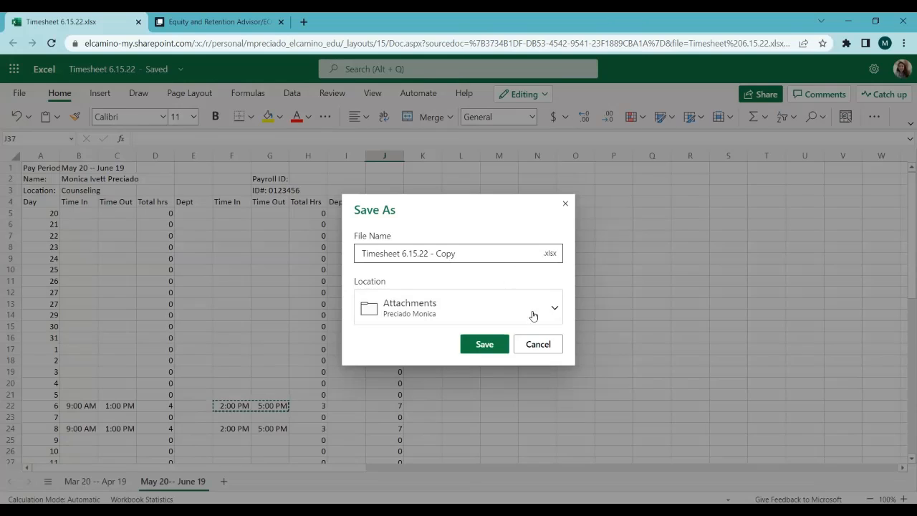
pyautogui.click(537, 344)
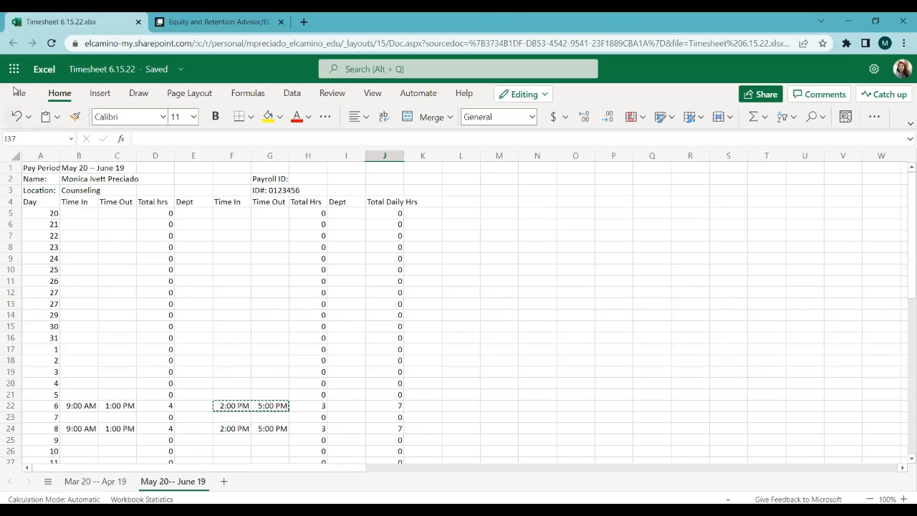
# Step: Open the print-friendly view of the active sheet and bring up the print dialog for it
pyautogui.click(20, 93)
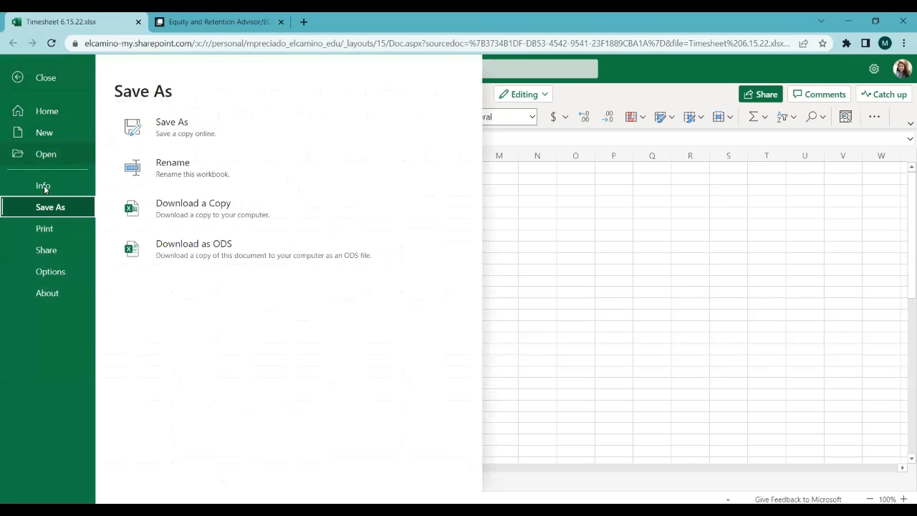
pyautogui.click(43, 228)
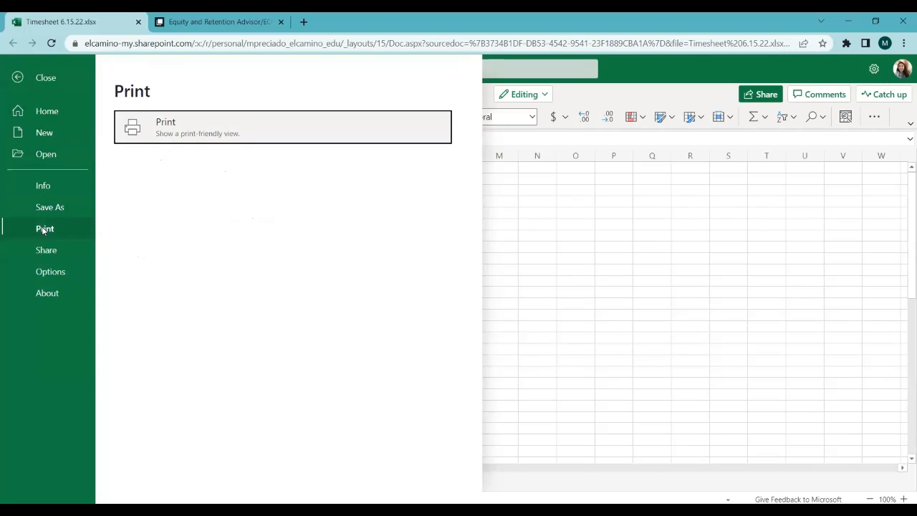
pyautogui.click(217, 131)
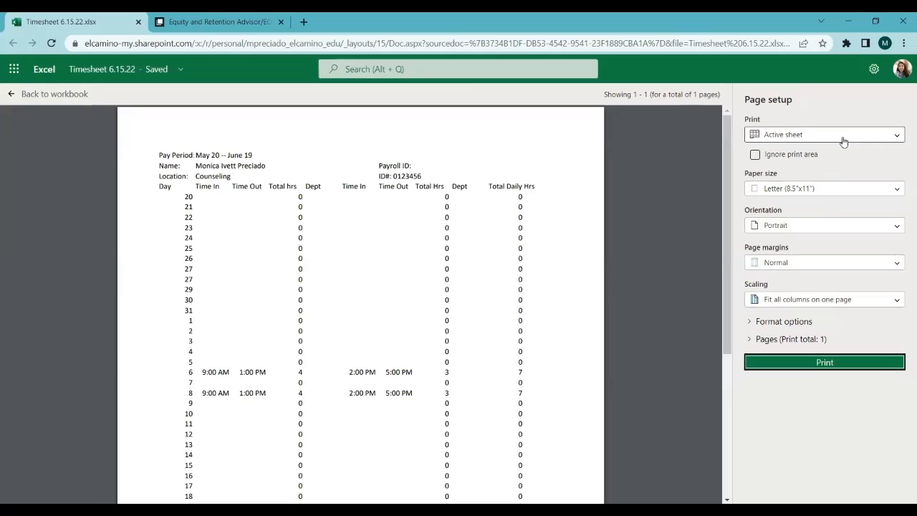
pyautogui.click(843, 141)
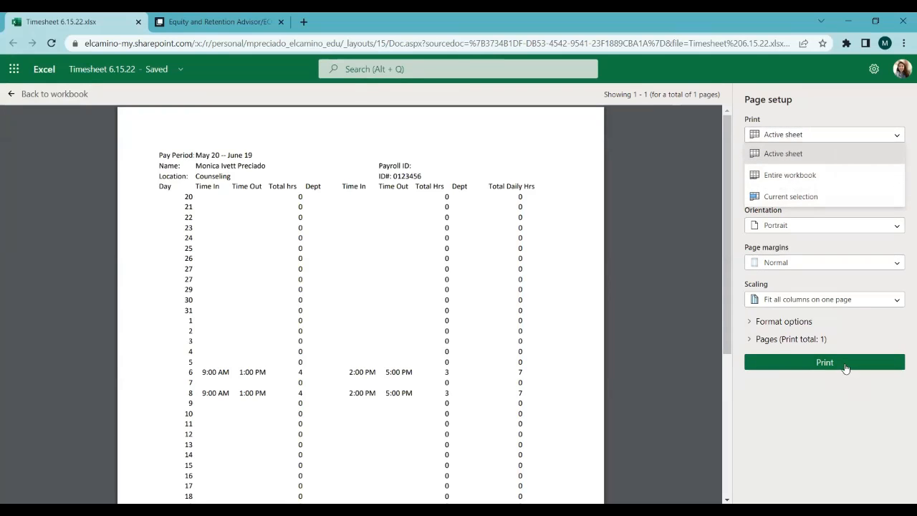
pyautogui.click(793, 363)
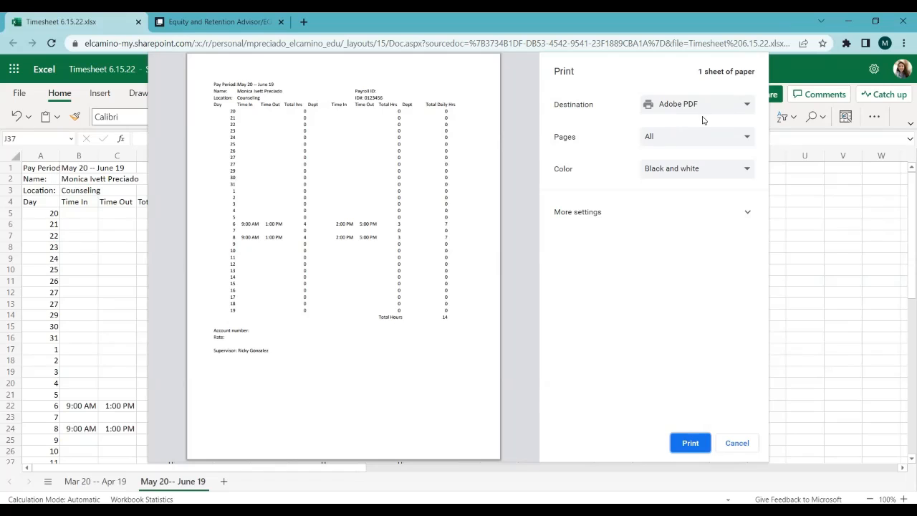
# Step: Print the timesheet to Adobe PDF and name the file TEST_ followed by the employee's last and first name and _6.15.22
pyautogui.click(690, 443)
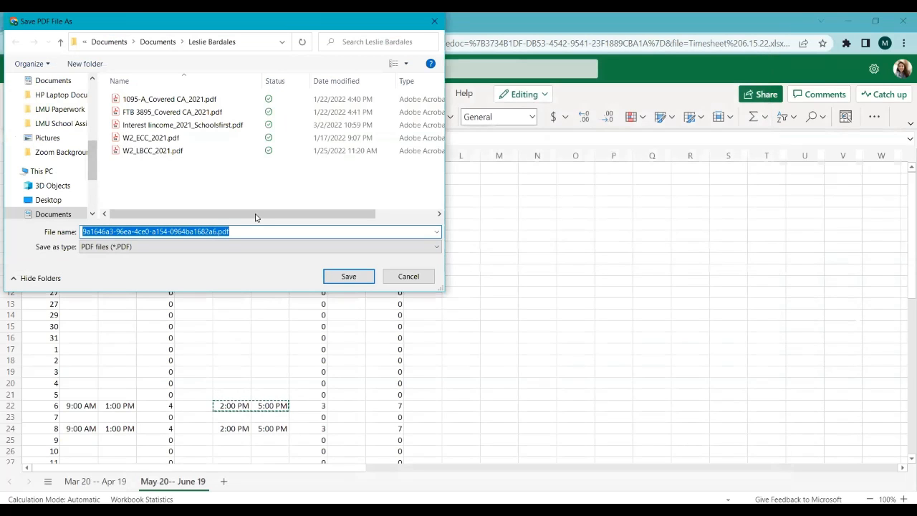
pyautogui.click(151, 41)
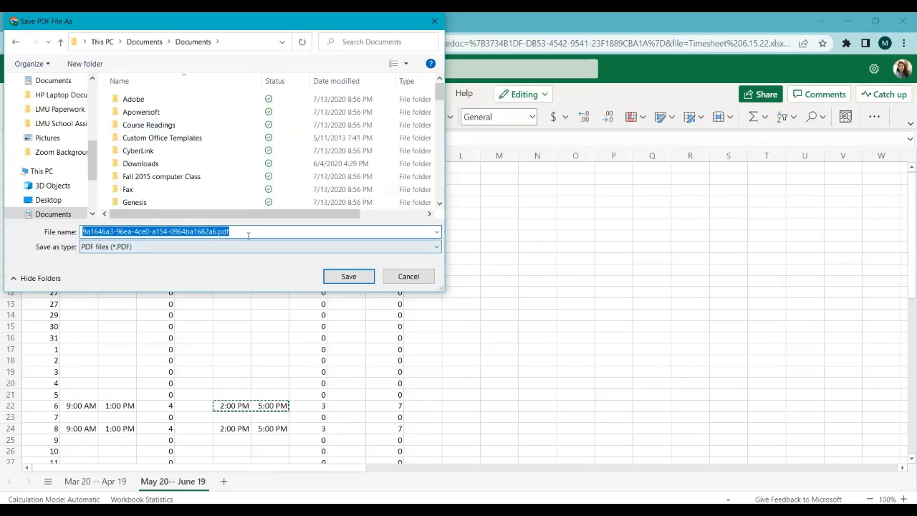
pyautogui.press('BackSpace')
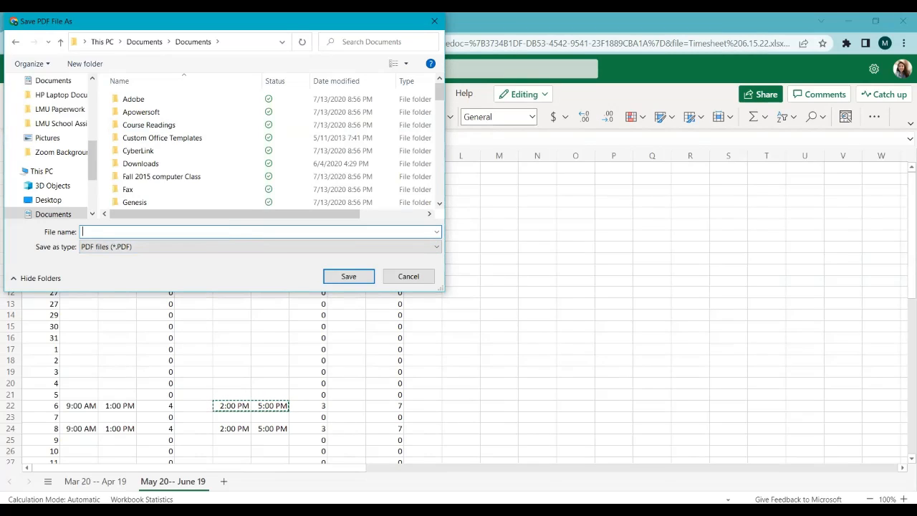
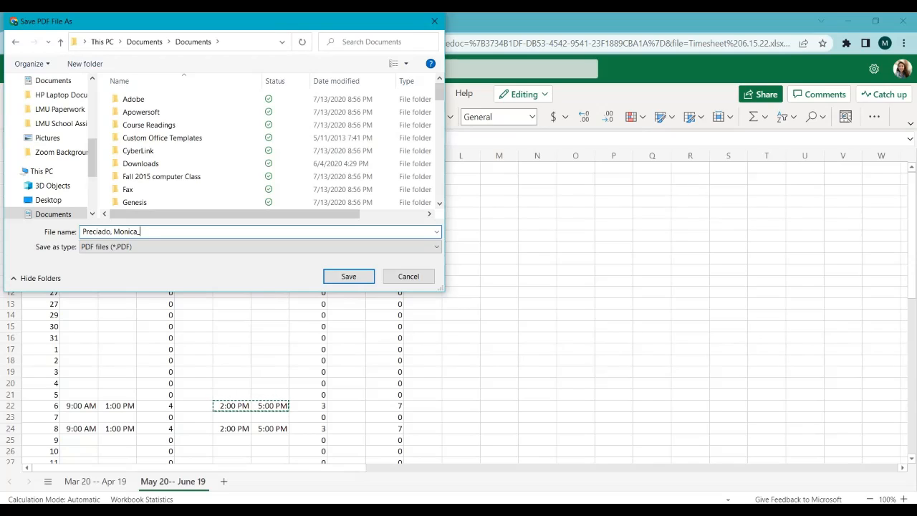
pyautogui.write('_6.15.22')
pyautogui.write('-')
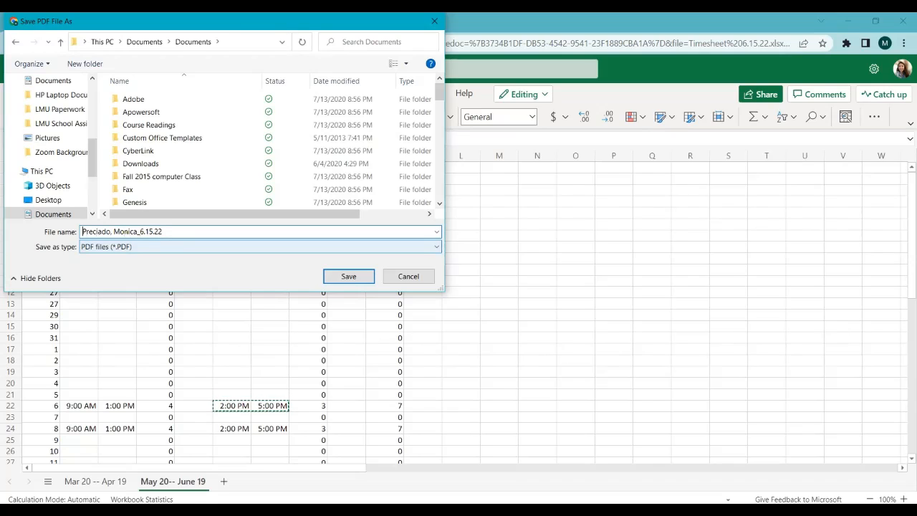
pyautogui.write('TEST_')
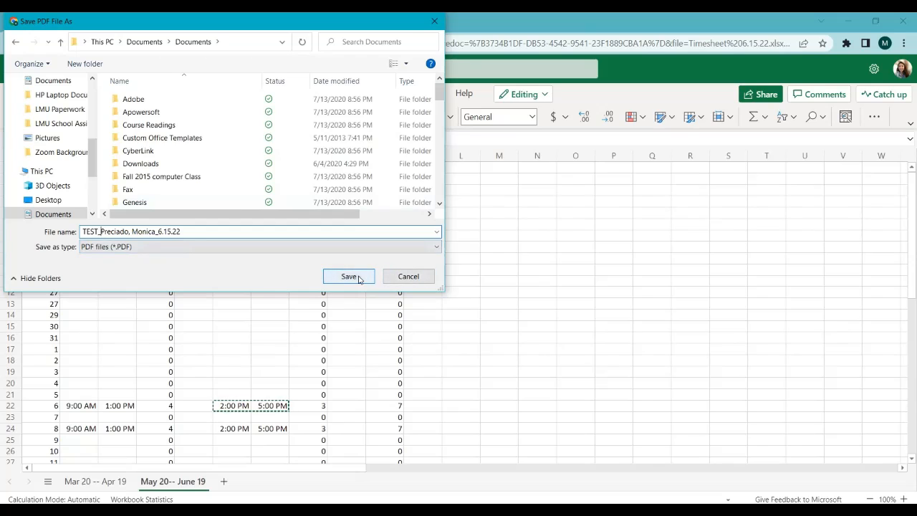
# Step: Save the timesheet PDF in the Desktop folder
pyautogui.scroll(5, 50, 104)
pyautogui.scroll(2, 47, 111)
pyautogui.click(48, 104)
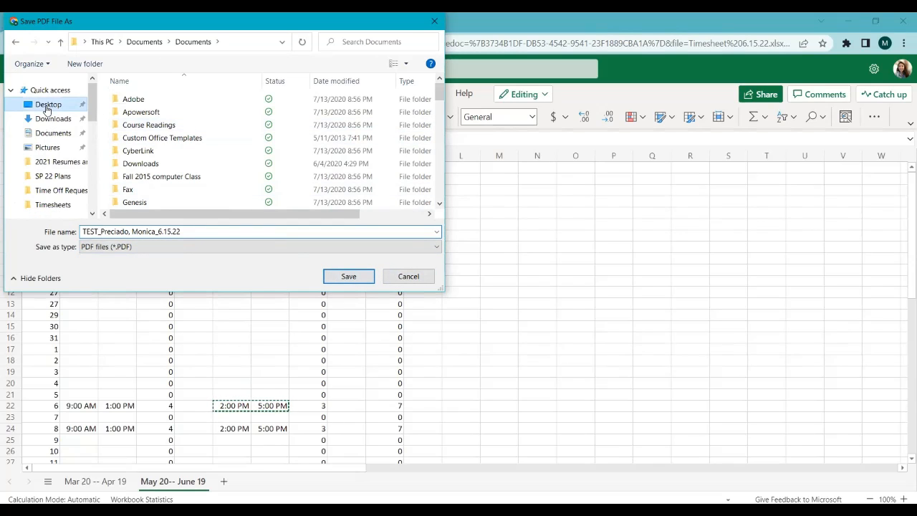
pyautogui.click(348, 275)
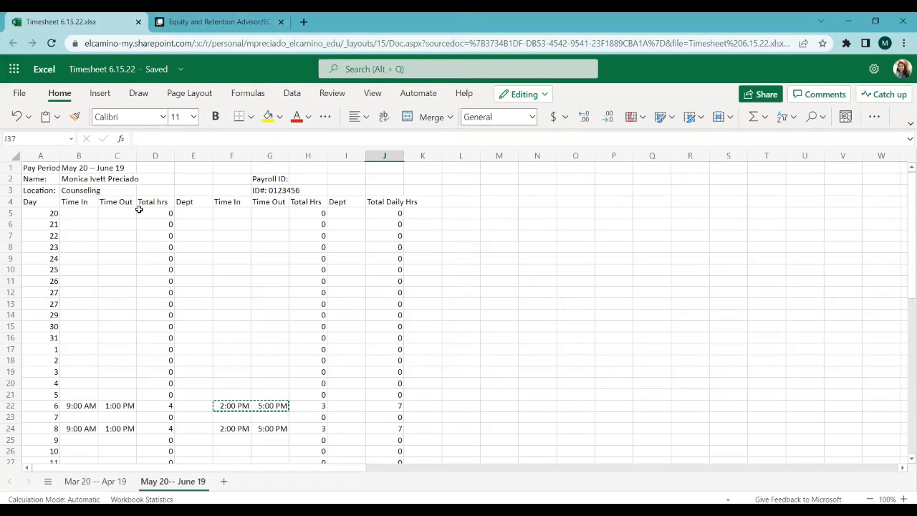
# Step: Switch to the Timesheet Submission Form and enter the employee's first and last name
pyautogui.click(222, 22)
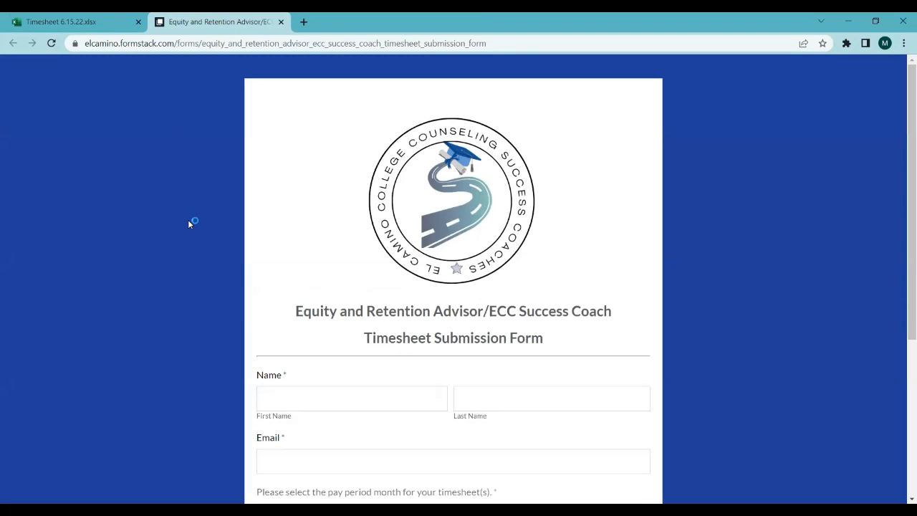
pyautogui.scroll(-1, 303, 323)
pyautogui.click(303, 321)
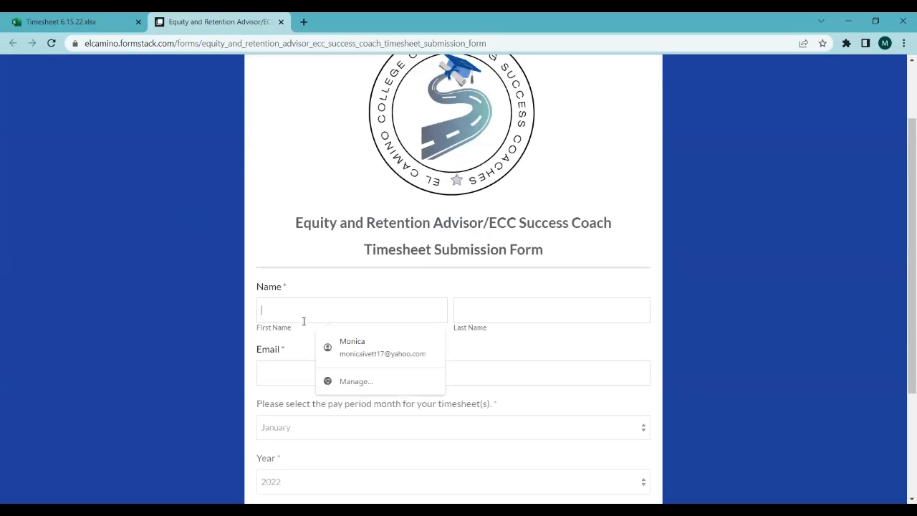
pyautogui.write('mon')
pyautogui.press('BackSpace')
pyautogui.press('BackSpace')
pyautogui.press('BackSpace')
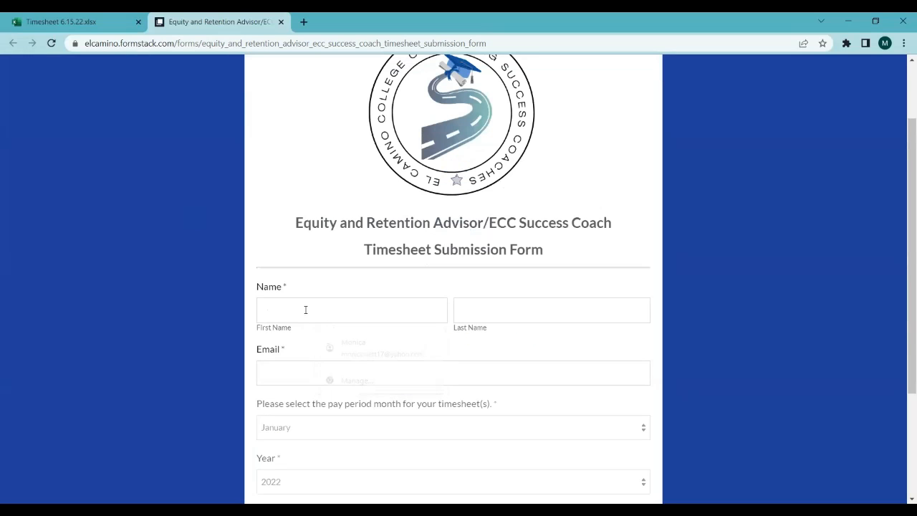
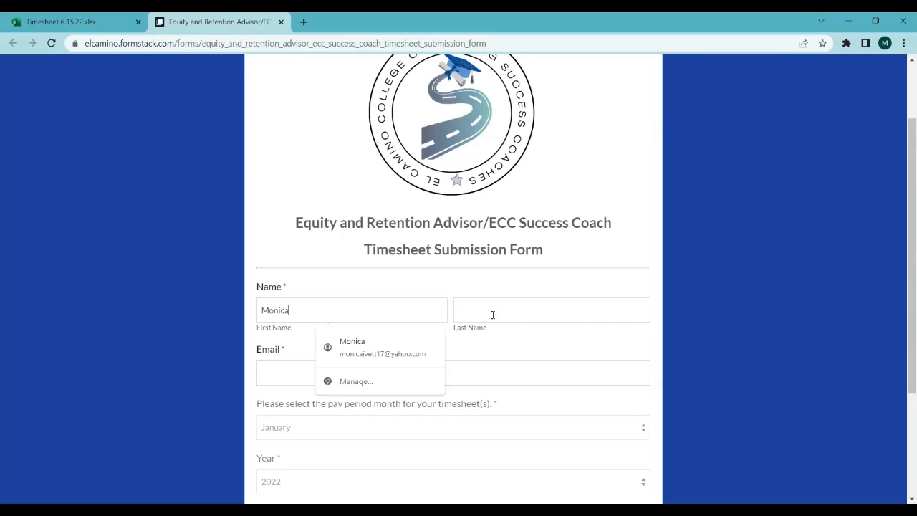
pyautogui.click(514, 309)
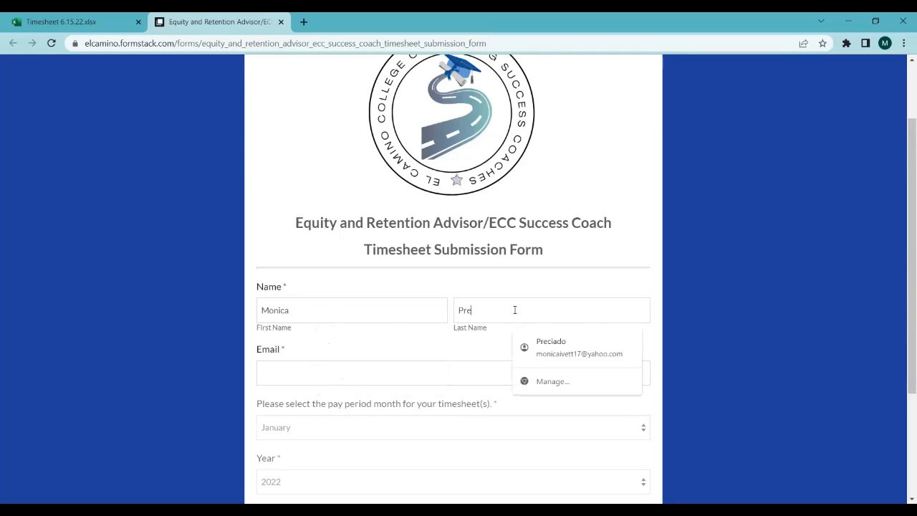
# Step: Fill in the employee's work e-mail address in the submission form
pyautogui.click(353, 375)
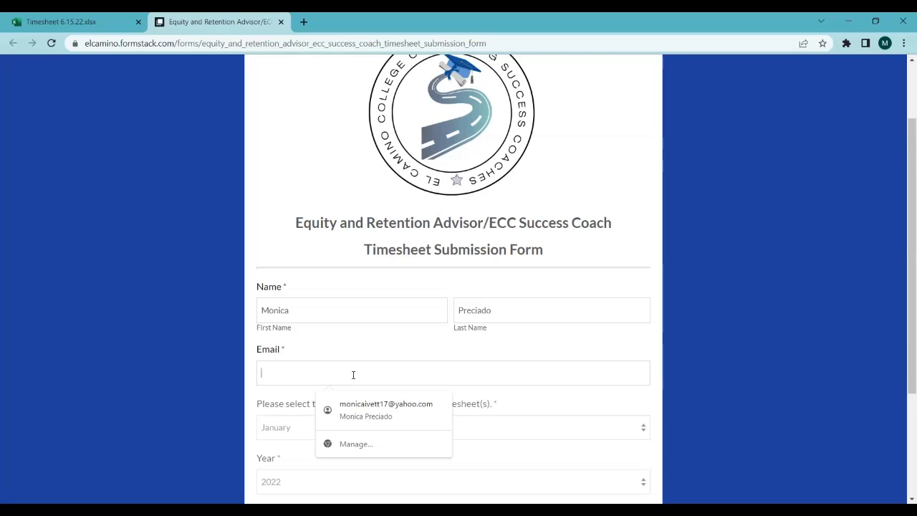
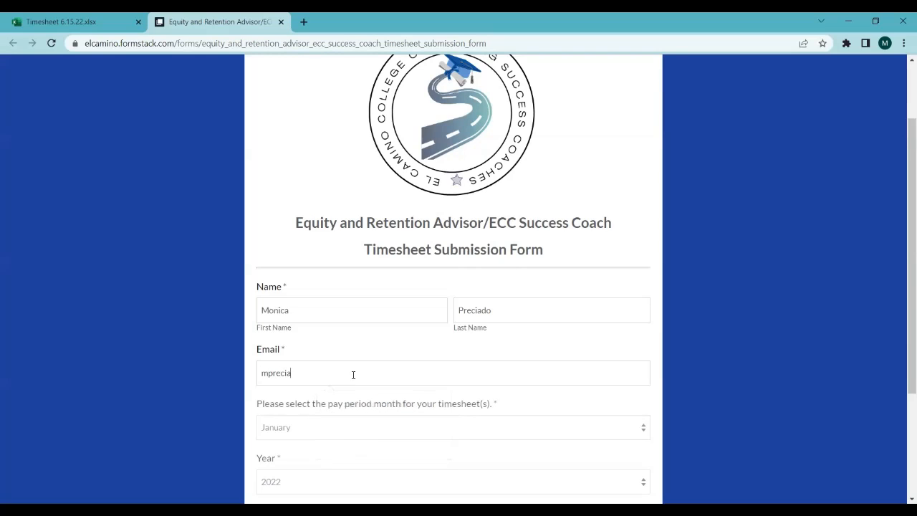
# Step: Set the pay period month to June and select Equity & Retention Advisor as the timesheet type
pyautogui.scroll(-2, 344, 245)
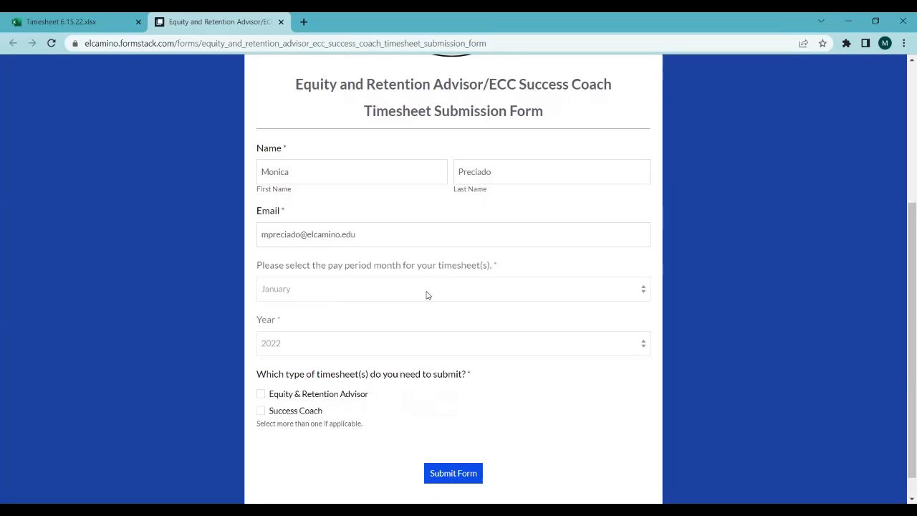
pyautogui.click(426, 295)
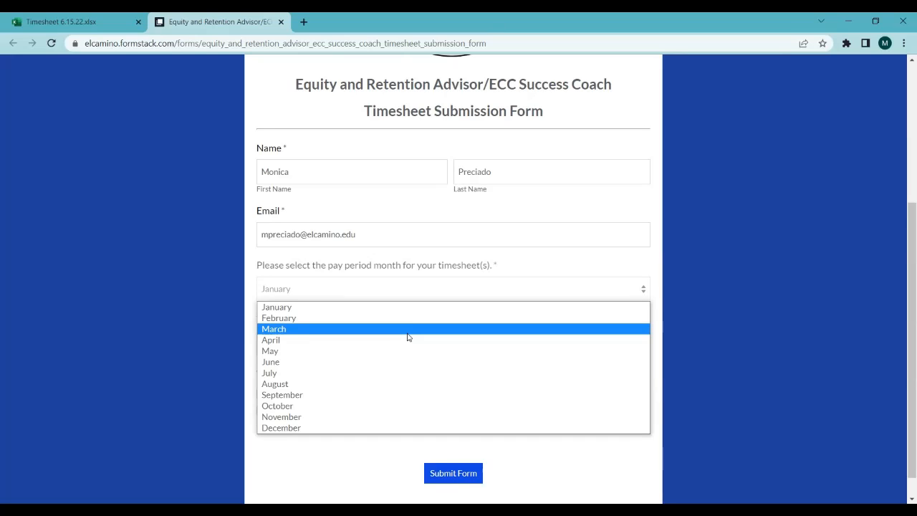
pyautogui.click(378, 363)
pyautogui.scroll(-1, 451, 344)
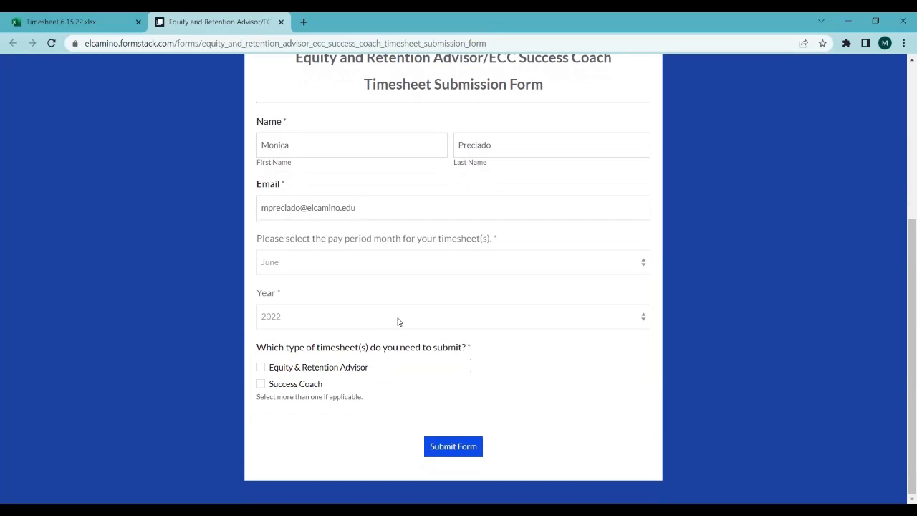
pyautogui.click(262, 367)
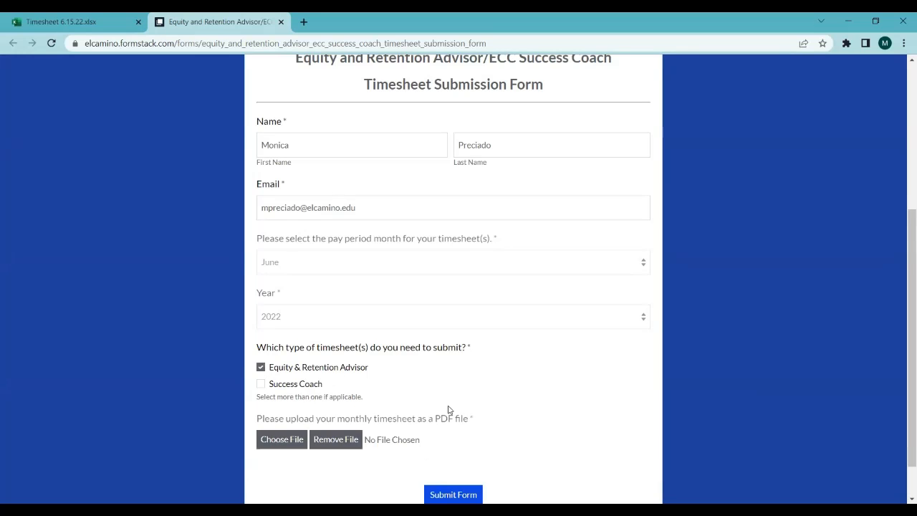
pyautogui.scroll(-1, 449, 409)
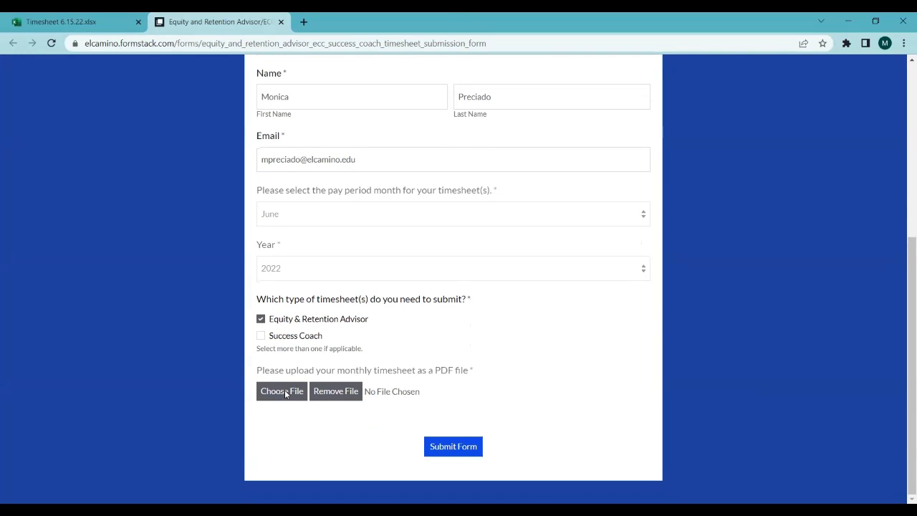
# Step: Attach the TEST_ timesheet PDF dated 6.15.22 from the Desktop as the monthly timesheet upload
pyautogui.click(284, 393)
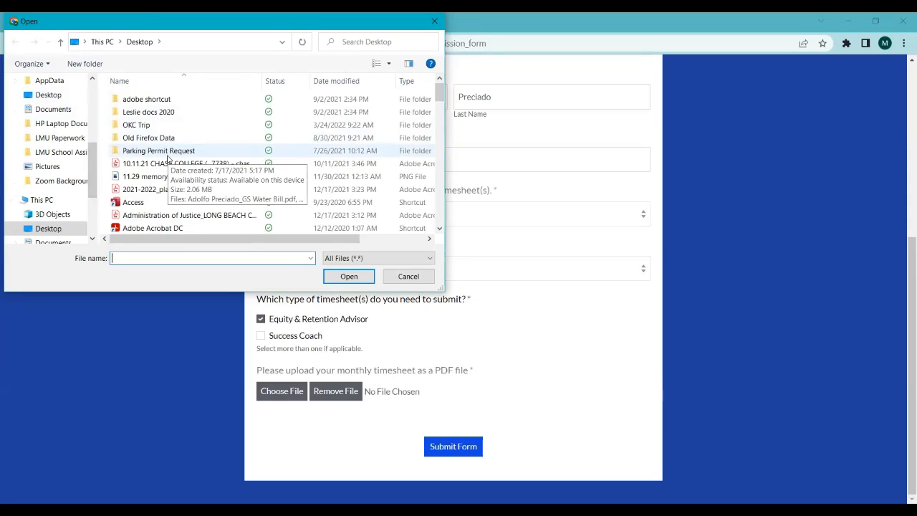
pyautogui.scroll(-4, 168, 159)
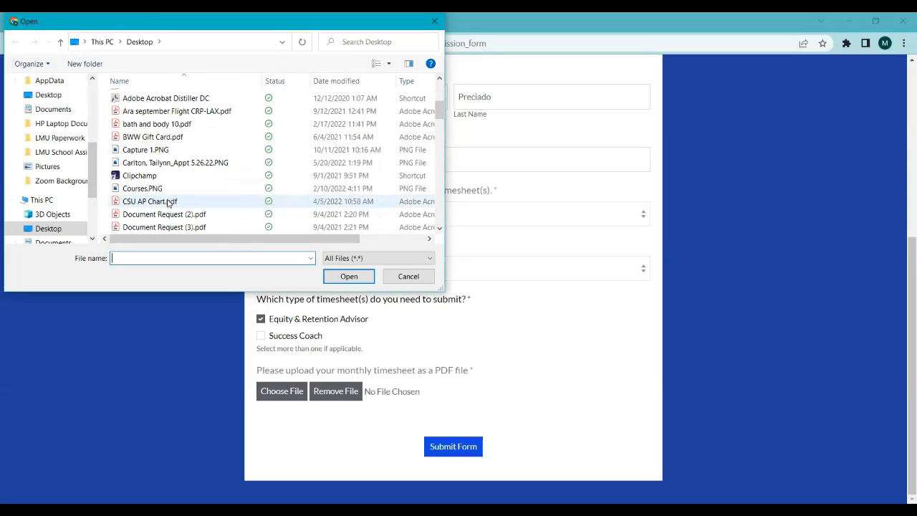
pyautogui.scroll(-3, 168, 203)
pyautogui.scroll(-10, 168, 202)
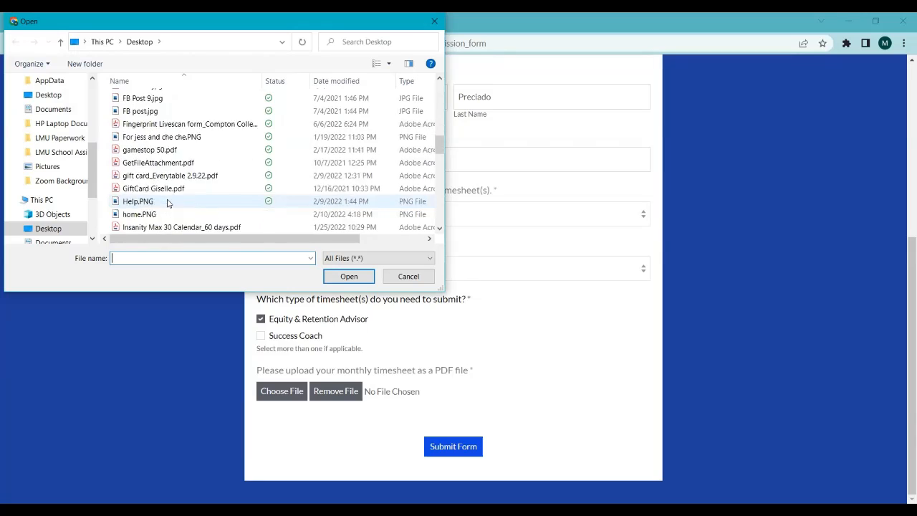
pyautogui.click(156, 191)
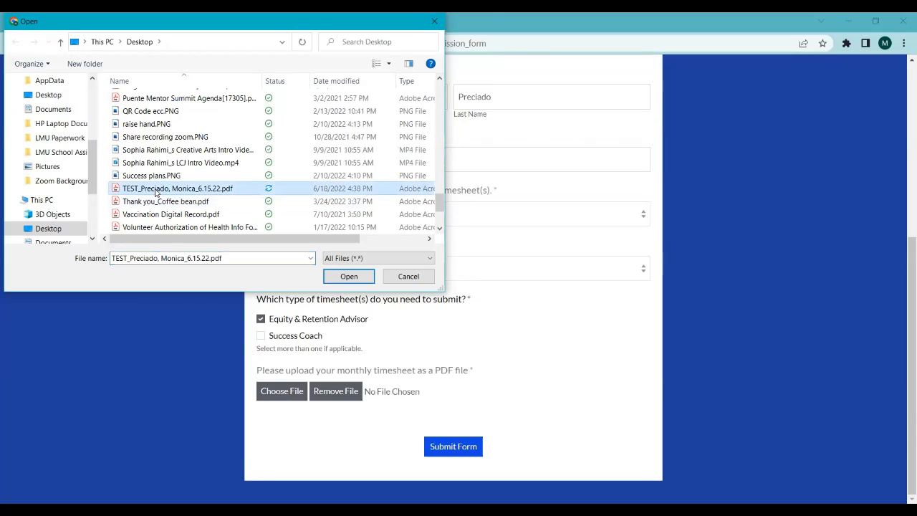
pyautogui.doubleClick(156, 190)
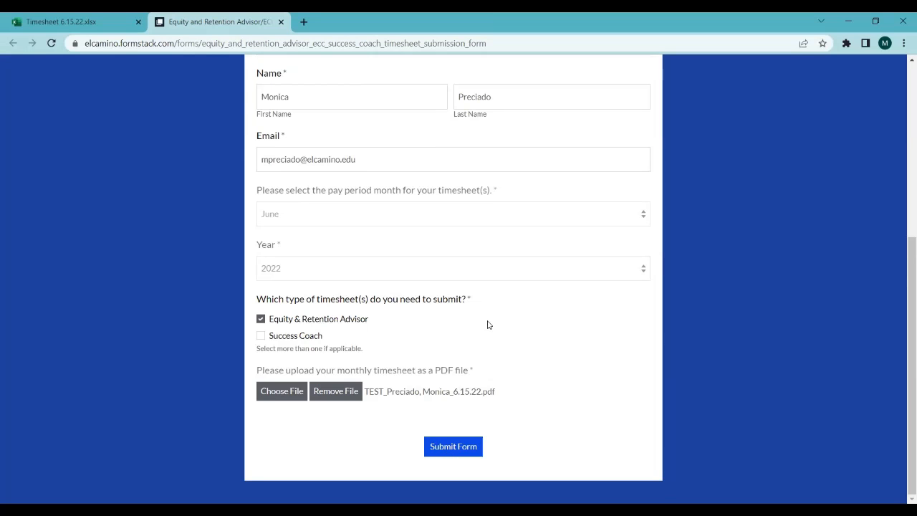
pyautogui.scroll(2, 487, 324)
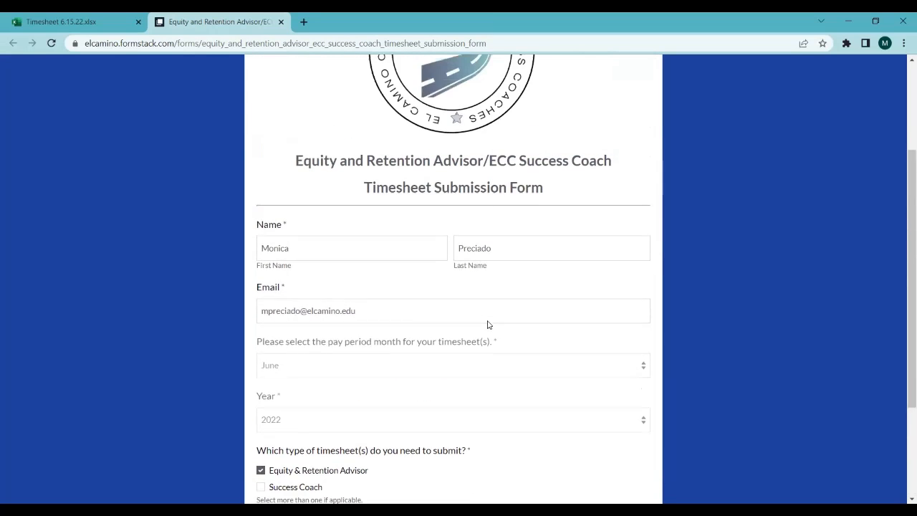
pyautogui.scroll(1, 487, 324)
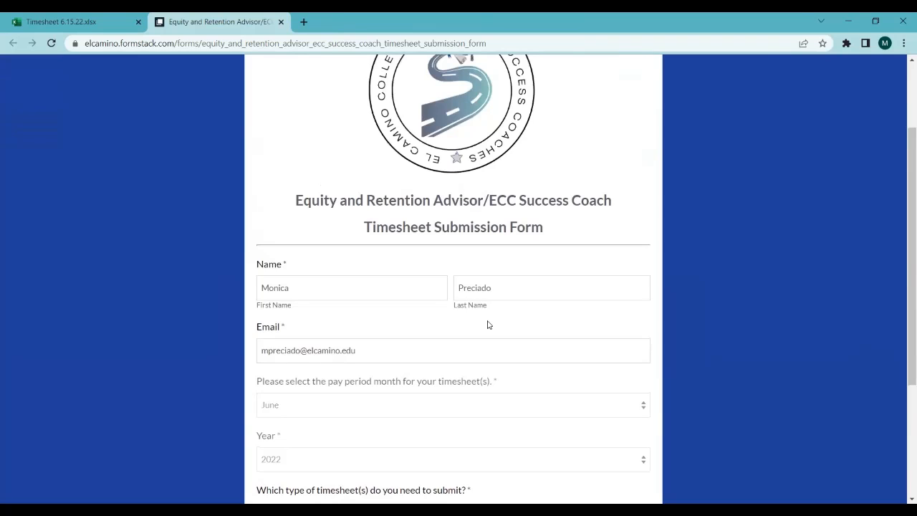